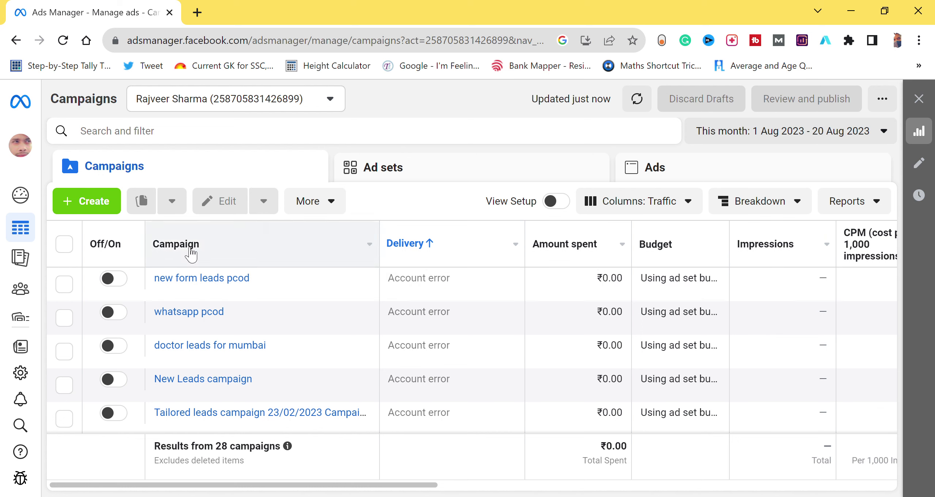
# Create a new campaign with the Traffic objective and the Manual traffic campaign setup.
pyautogui.click(81, 209)
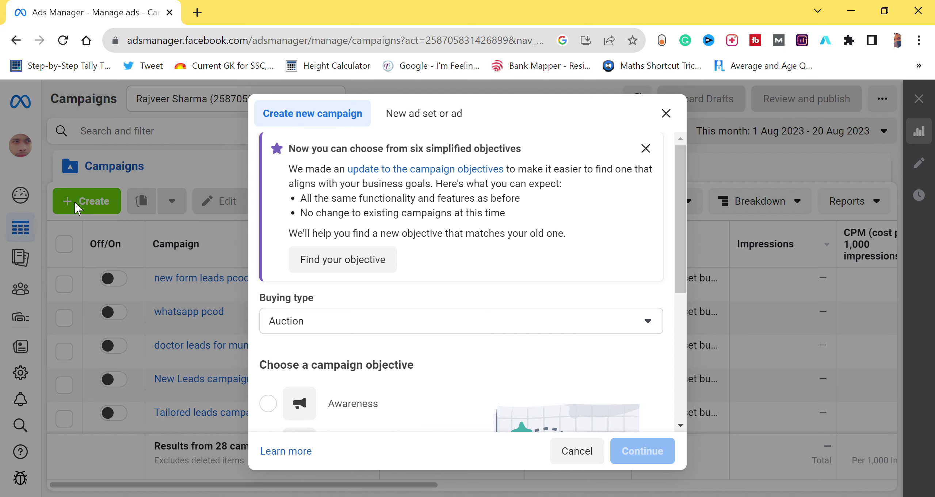
pyautogui.scroll(-5, 461, 211)
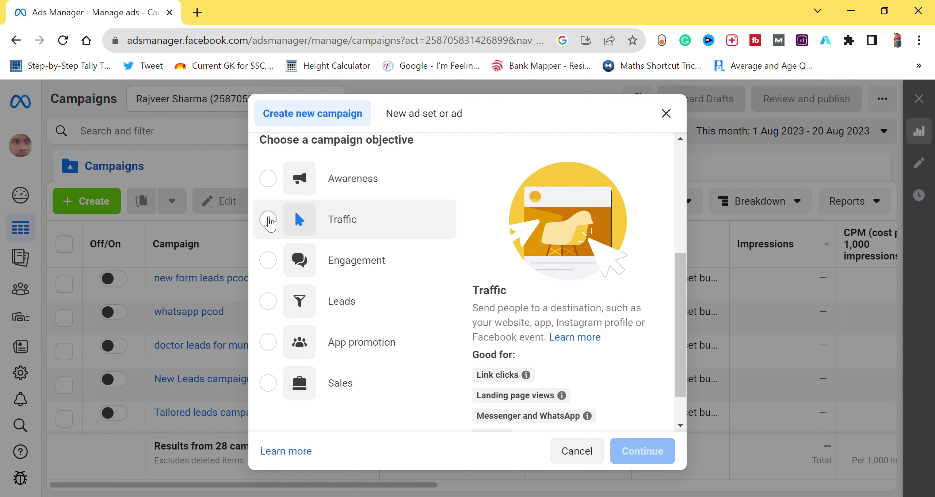
pyautogui.click(268, 219)
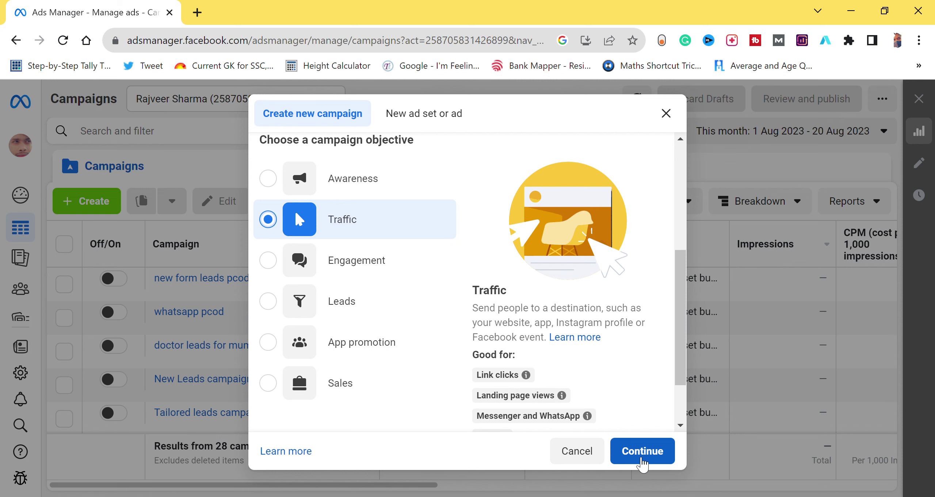
pyautogui.click(642, 453)
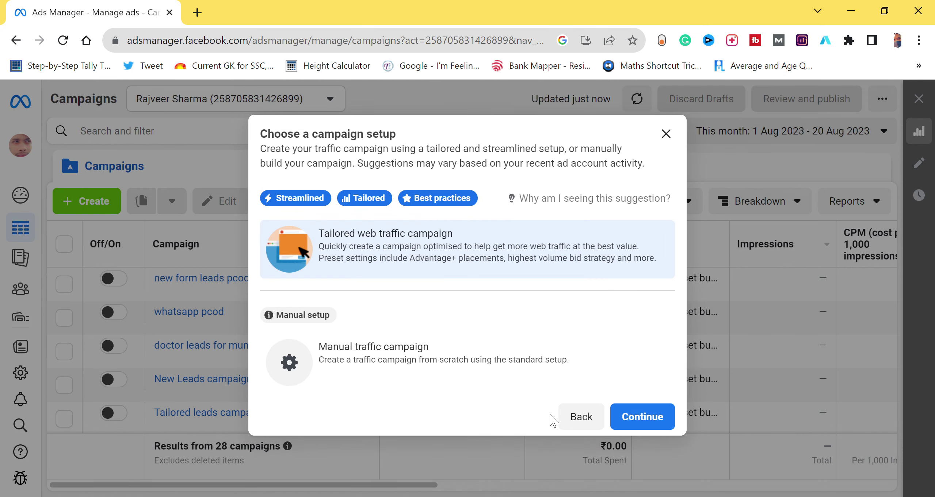
pyautogui.click(444, 354)
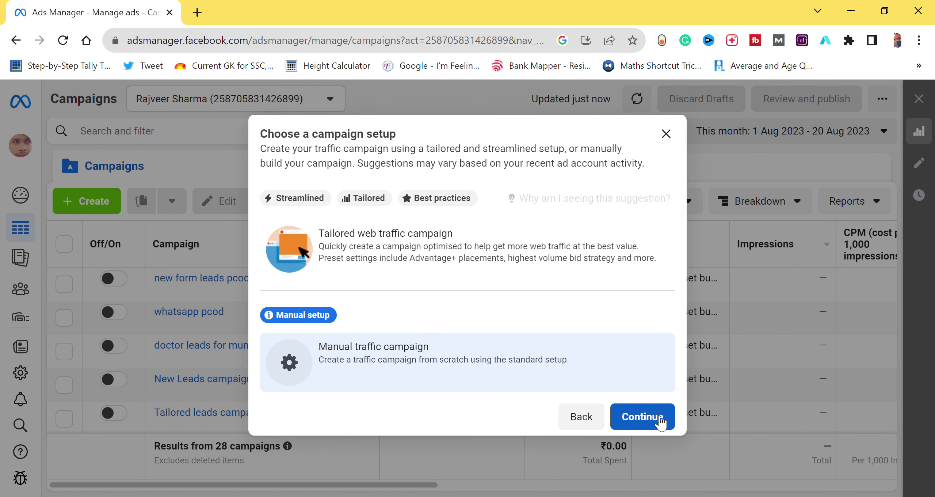
pyautogui.click(641, 416)
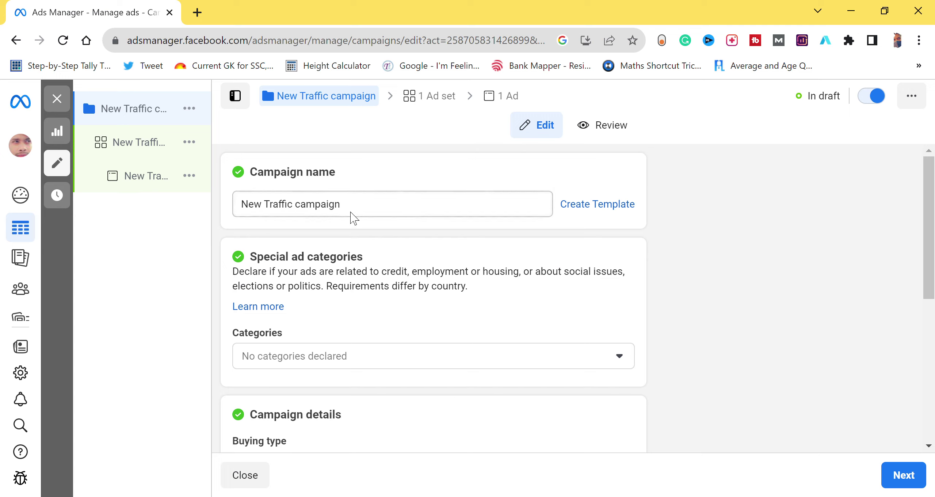
# Rename the campaign from 'New Traffic campaign' to 'instagram campaign' and continue to the ad set.
pyautogui.moveTo(296, 204); pyautogui.dragTo(208, 206)
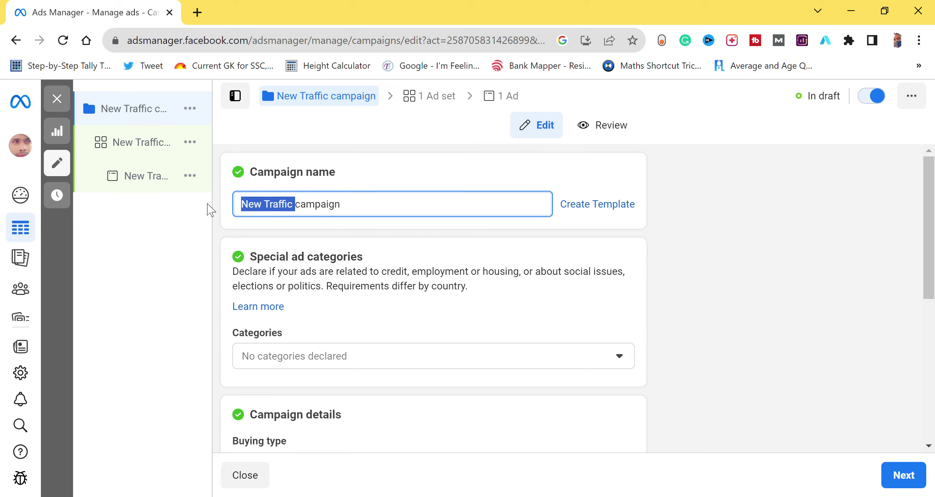
pyautogui.write('insta')
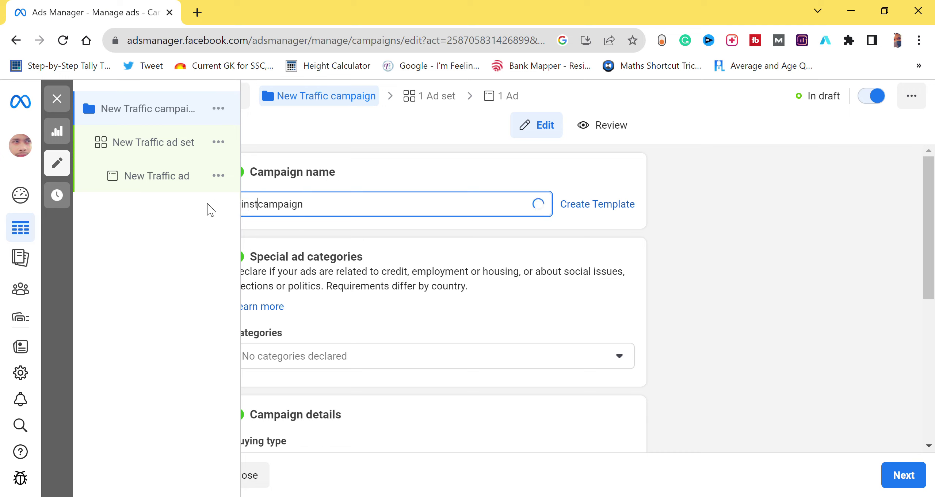
pyautogui.write('gra')
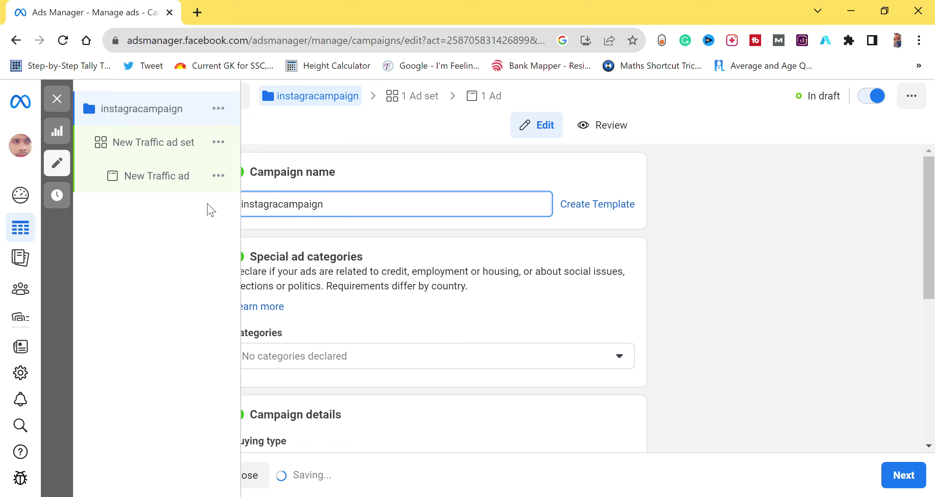
pyautogui.write('m')
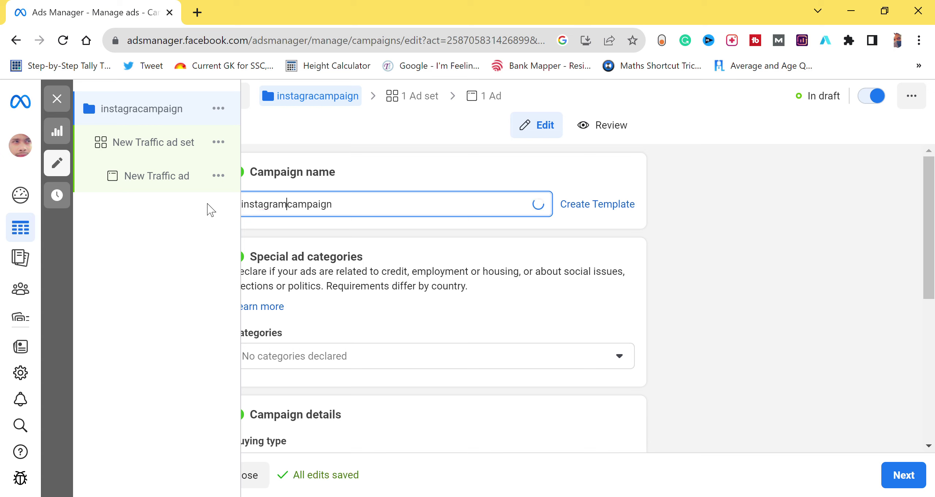
pyautogui.click(210, 210)
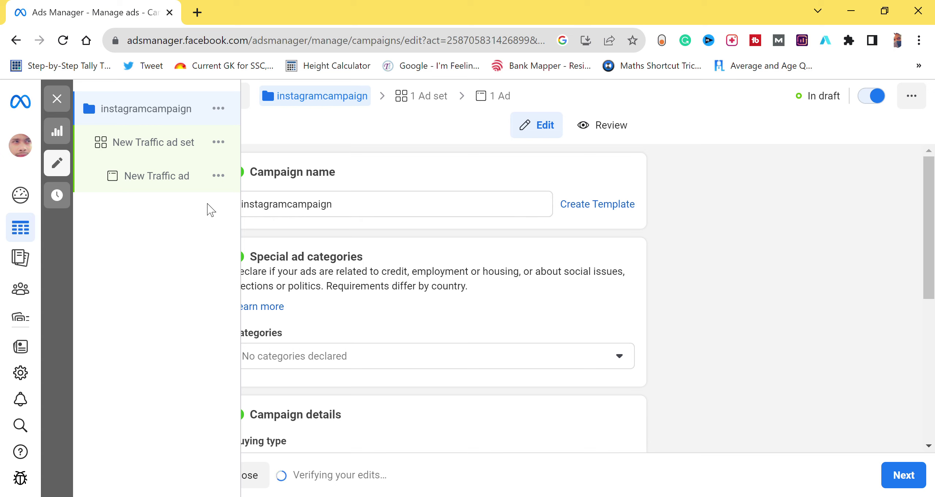
pyautogui.click(294, 211)
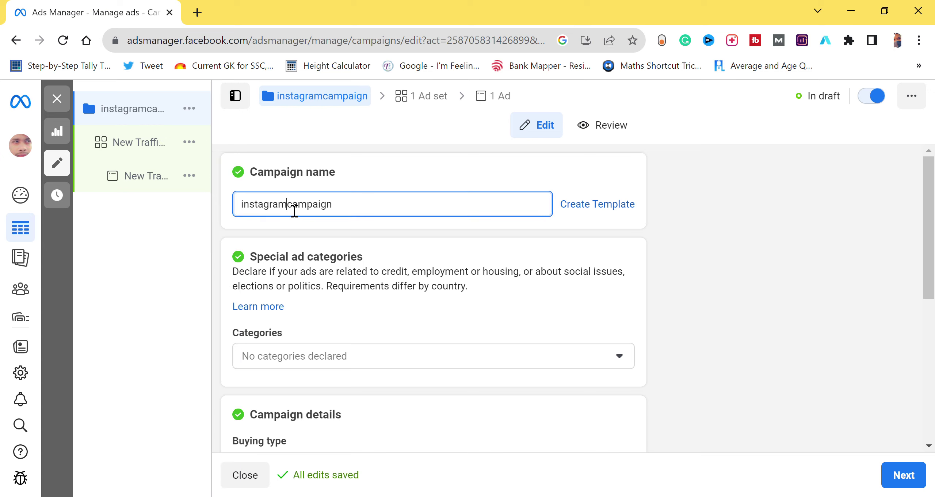
pyautogui.scroll(-5, 403, 224)
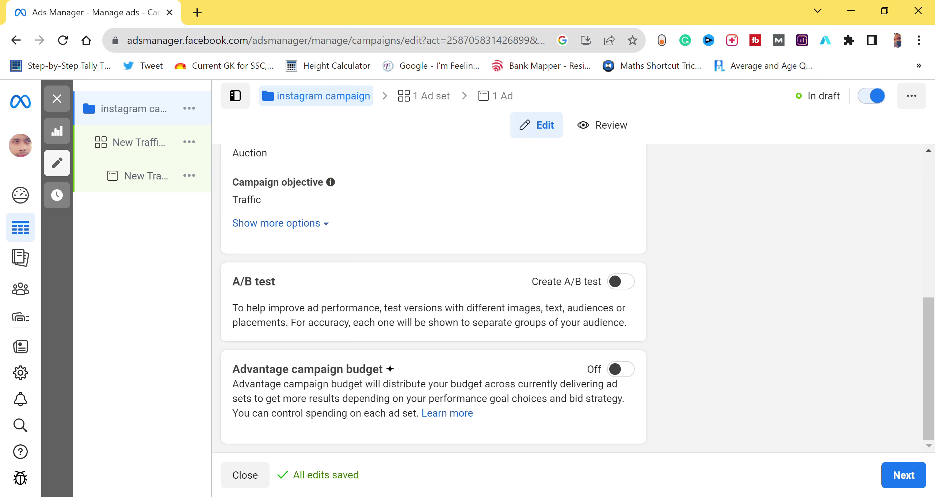
pyautogui.click(914, 473)
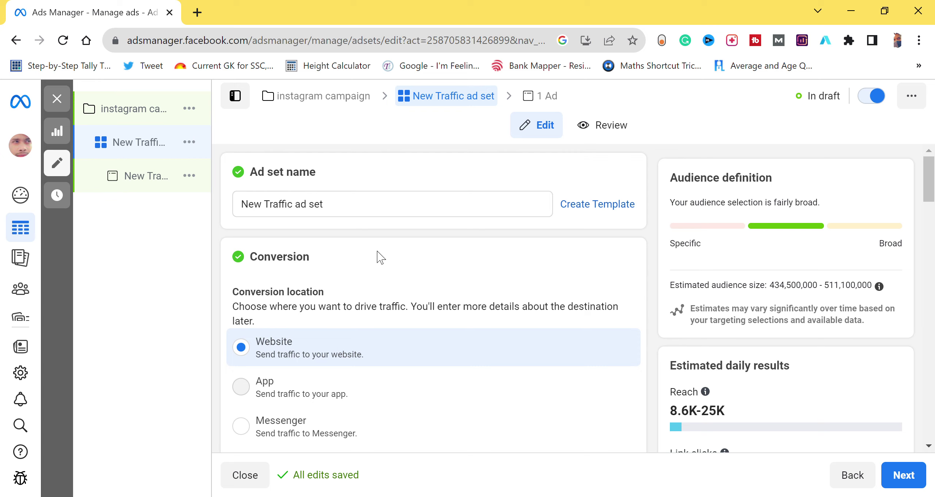
pyautogui.scroll(-2, 380, 257)
pyautogui.scroll(1, 380, 257)
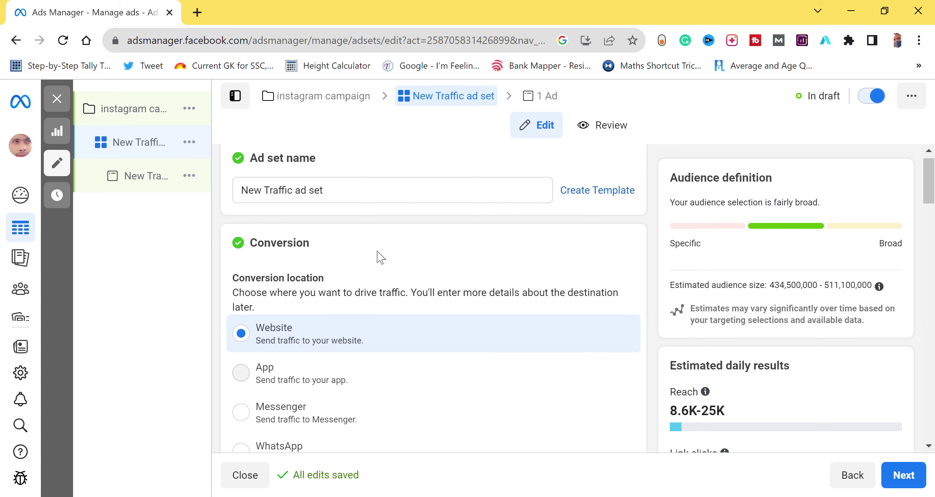
pyautogui.scroll(-4, 380, 257)
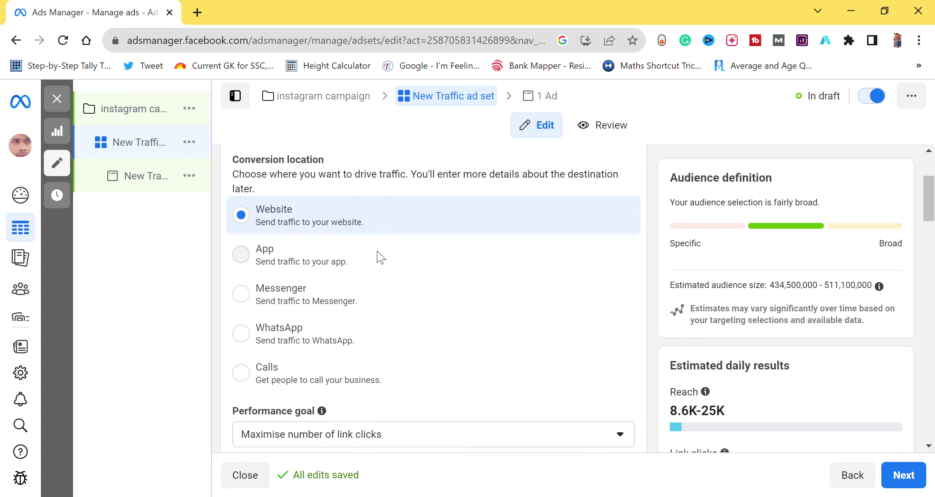
pyautogui.moveTo(340, 264)
pyautogui.scroll(-1, 339, 264)
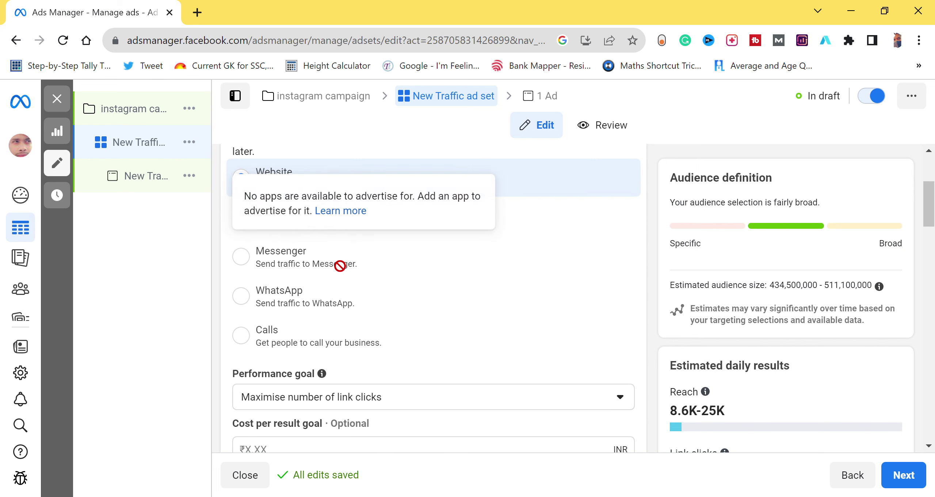
pyautogui.scroll(2, 339, 265)
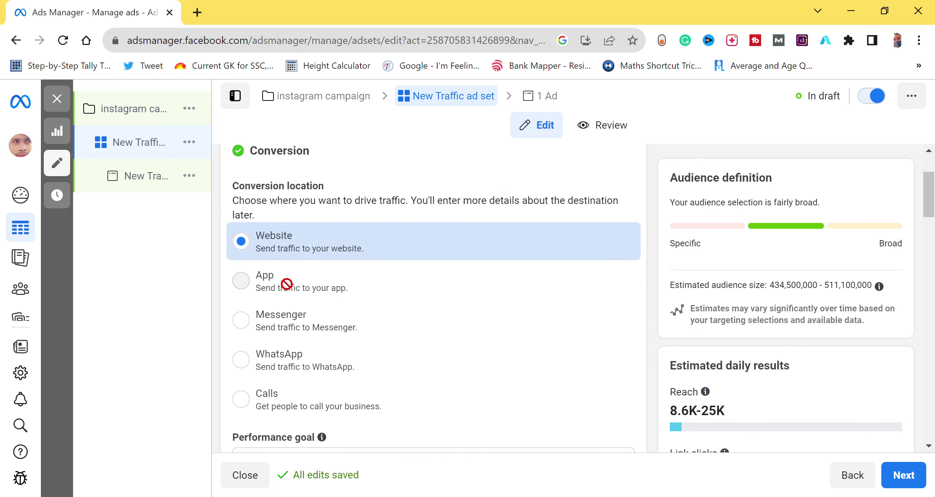
pyautogui.scroll(-3, 287, 376)
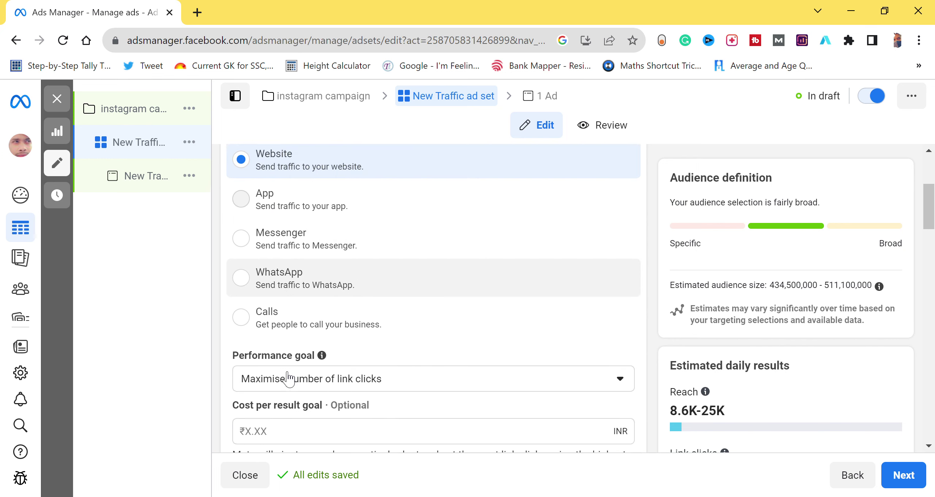
pyautogui.scroll(-1, 288, 376)
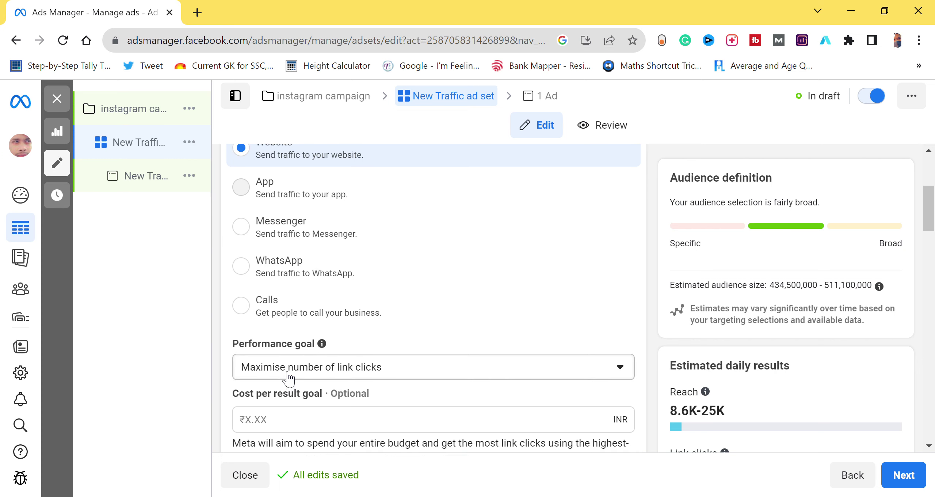
pyautogui.scroll(2, 272, 279)
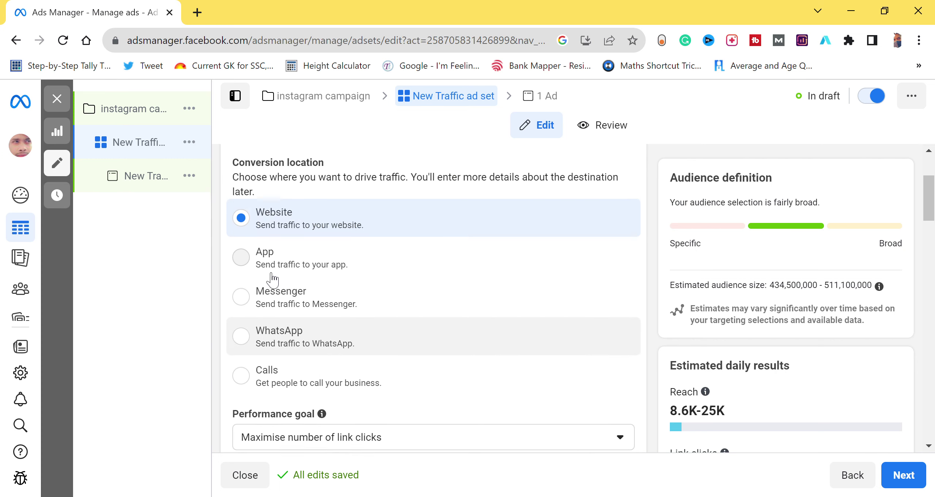
pyautogui.scroll(-1, 304, 206)
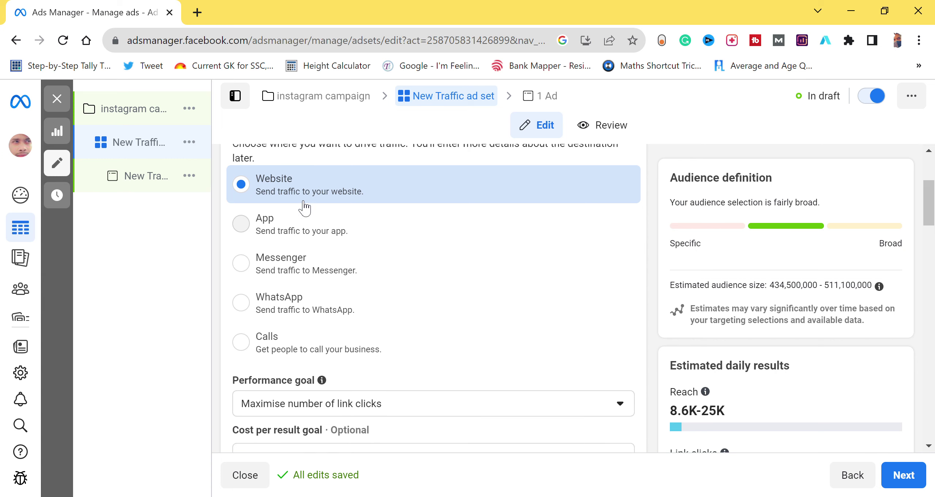
pyautogui.scroll(-1, 305, 207)
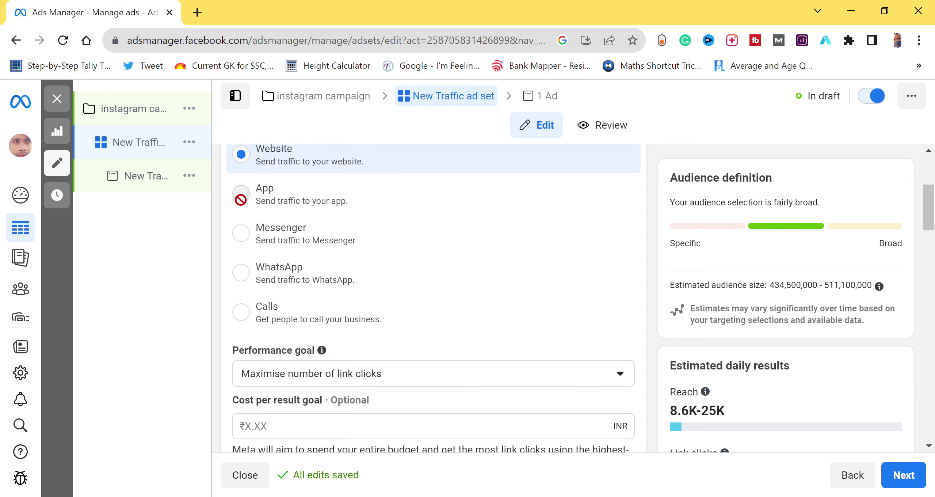
# Try Messenger as the conversion location and Maximise daily unique reach as the performance goal.
pyautogui.click(241, 233)
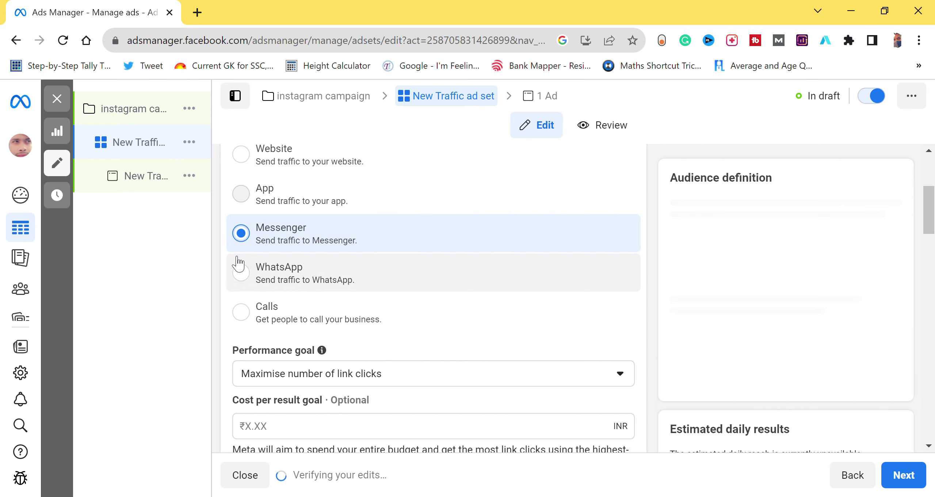
pyautogui.scroll(-4, 309, 302)
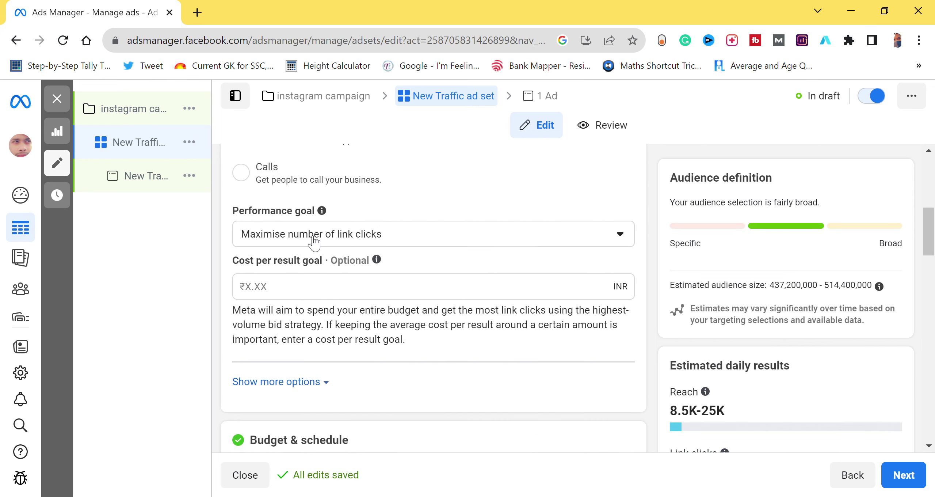
pyautogui.click(310, 236)
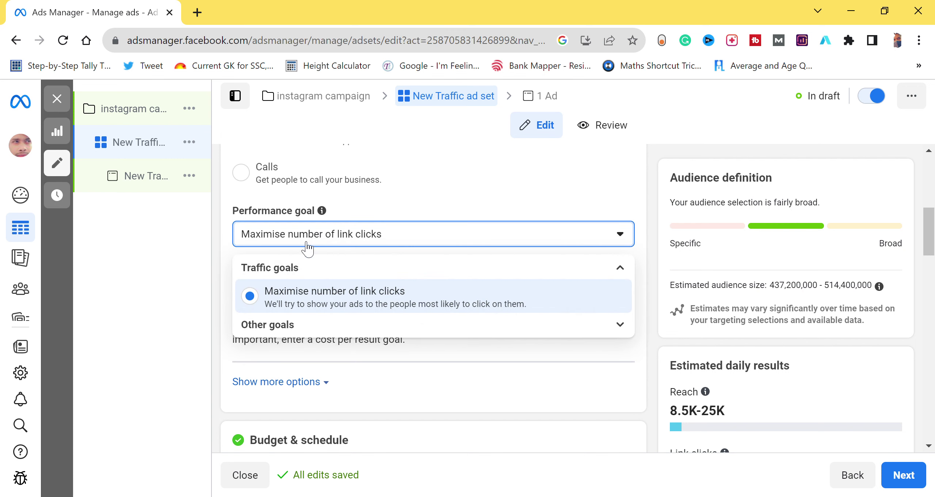
pyautogui.click(290, 324)
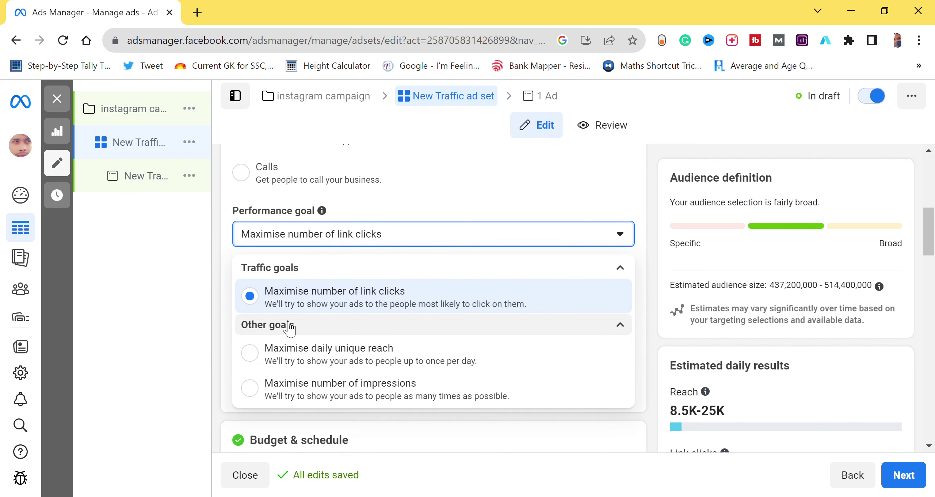
pyautogui.click(250, 361)
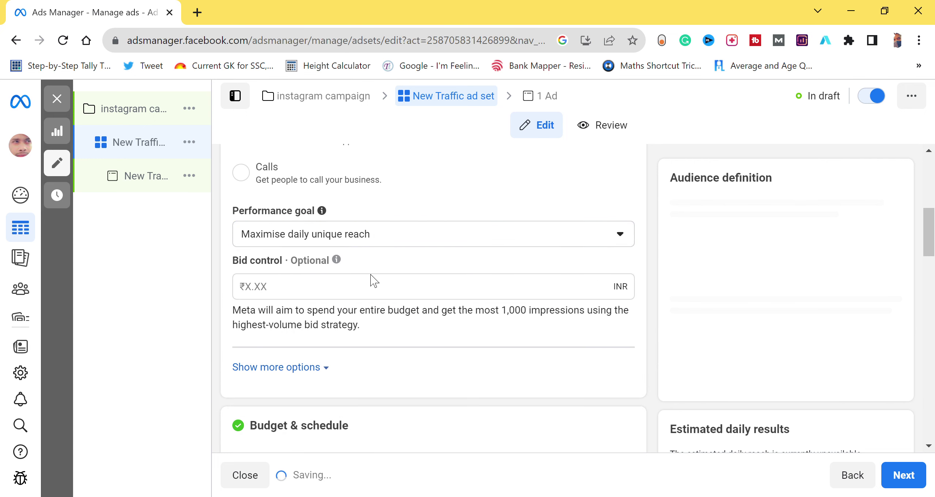
pyautogui.scroll(-3, 371, 277)
pyautogui.scroll(-10, 371, 278)
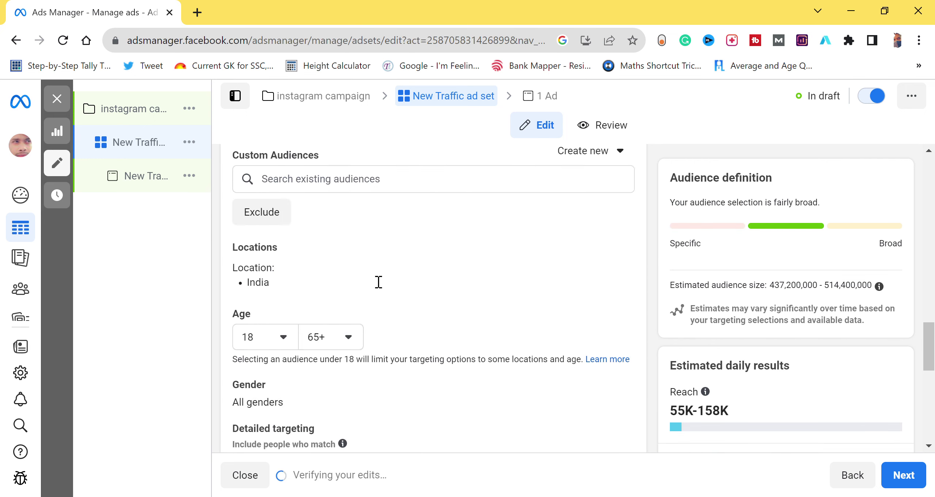
pyautogui.scroll(12, 371, 277)
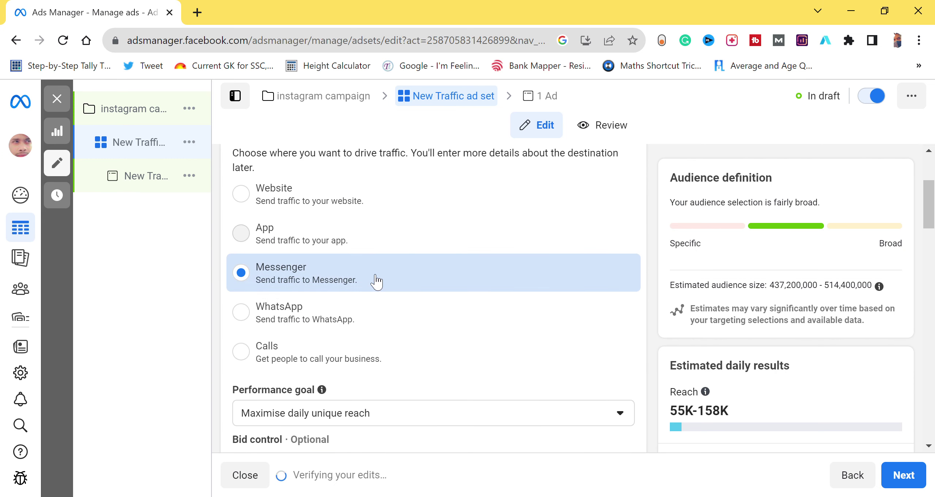
pyautogui.scroll(-1, 323, 295)
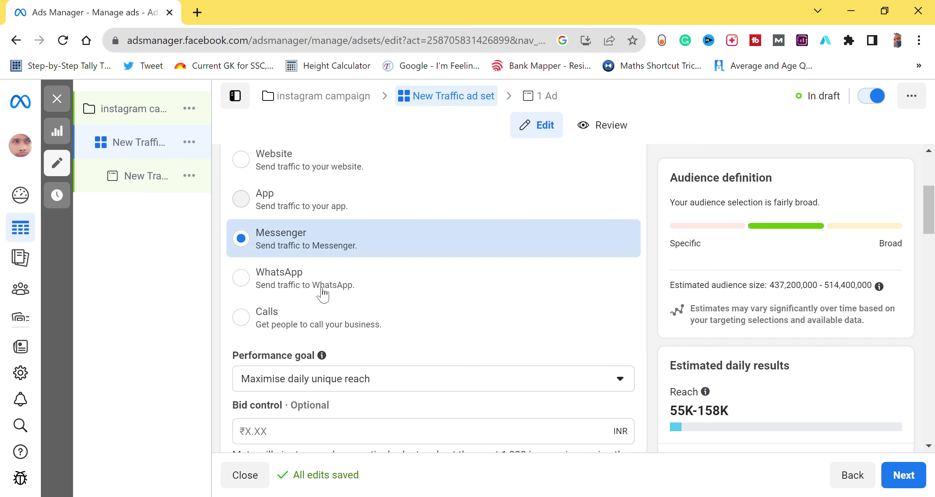
# Try WhatsApp and Calls, then settle on Website as the conversion location.
pyautogui.click(246, 285)
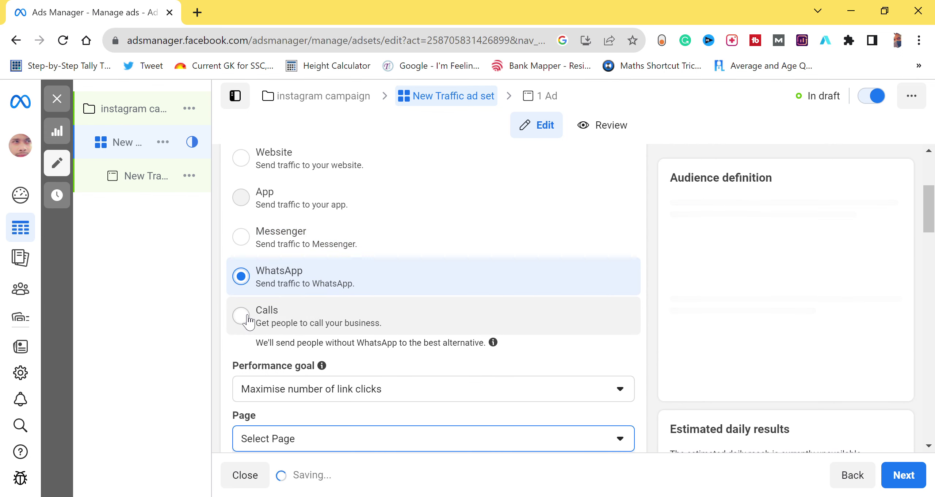
pyautogui.click(247, 321)
pyautogui.scroll(-2, 245, 320)
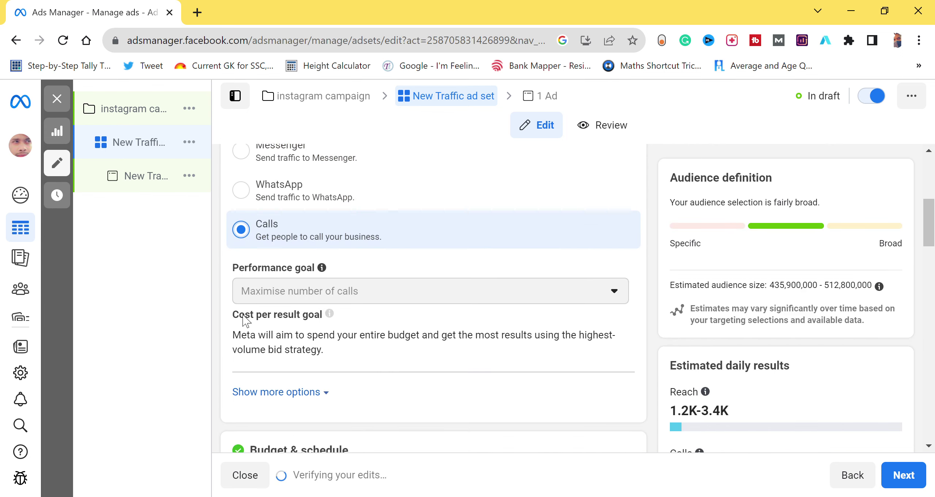
pyautogui.scroll(4, 245, 319)
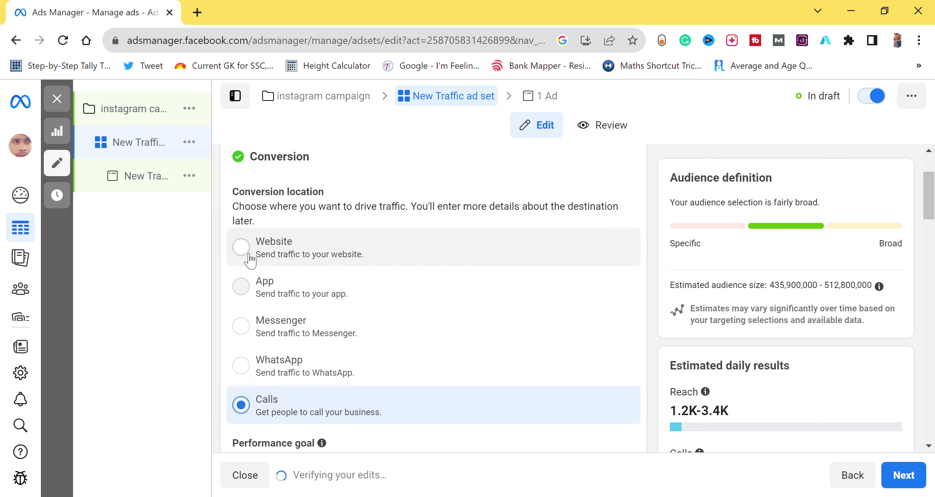
pyautogui.click(249, 260)
pyautogui.scroll(-6, 252, 249)
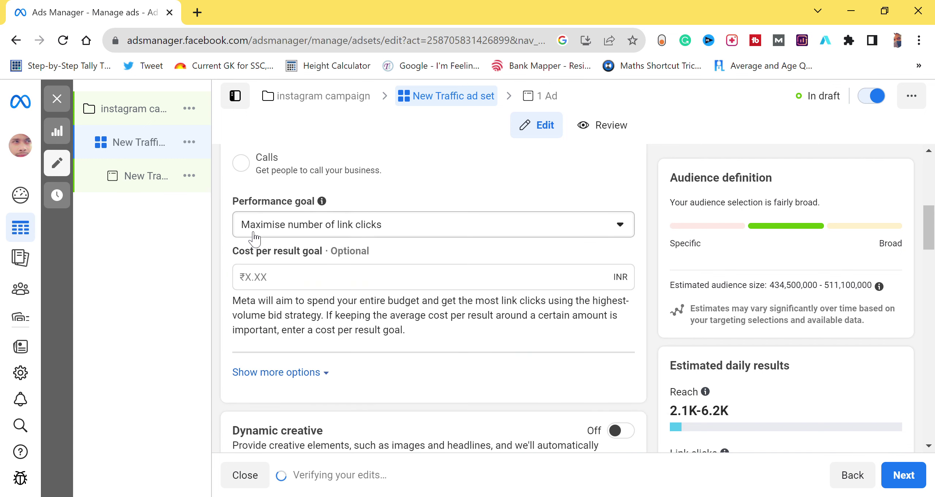
# Switch the performance goal from link clicks to Maximise daily unique reach under Other goals.
pyautogui.click(305, 226)
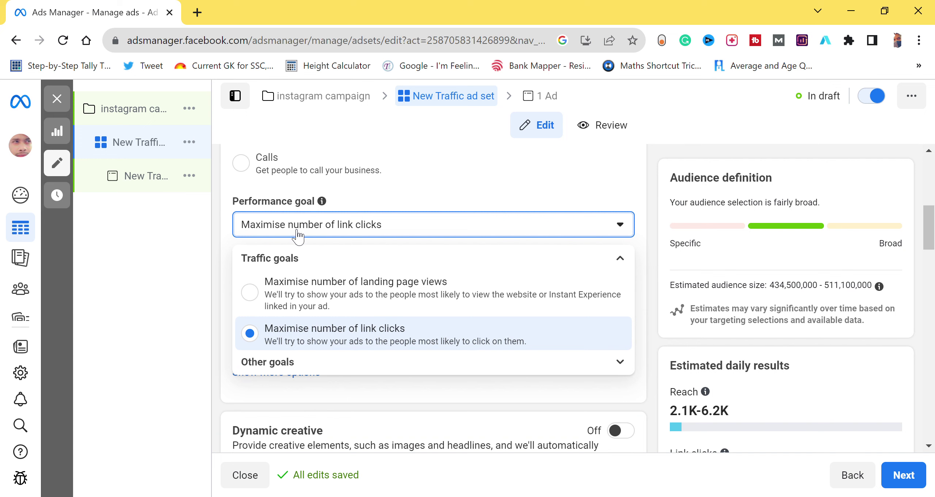
pyautogui.click(270, 365)
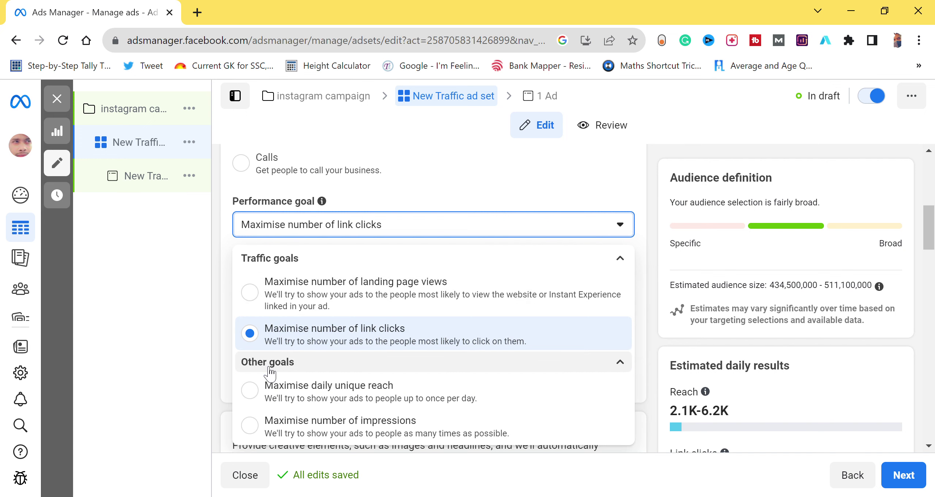
pyautogui.scroll(-1, 299, 336)
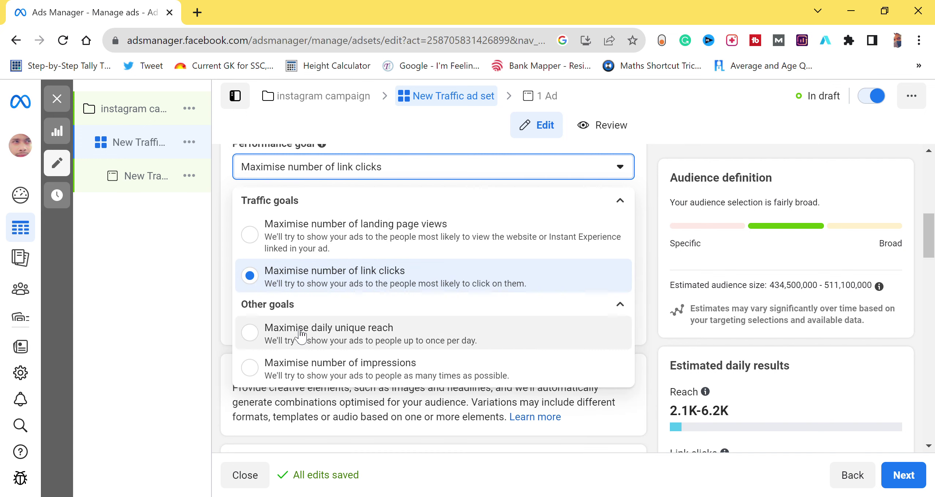
pyautogui.click(255, 339)
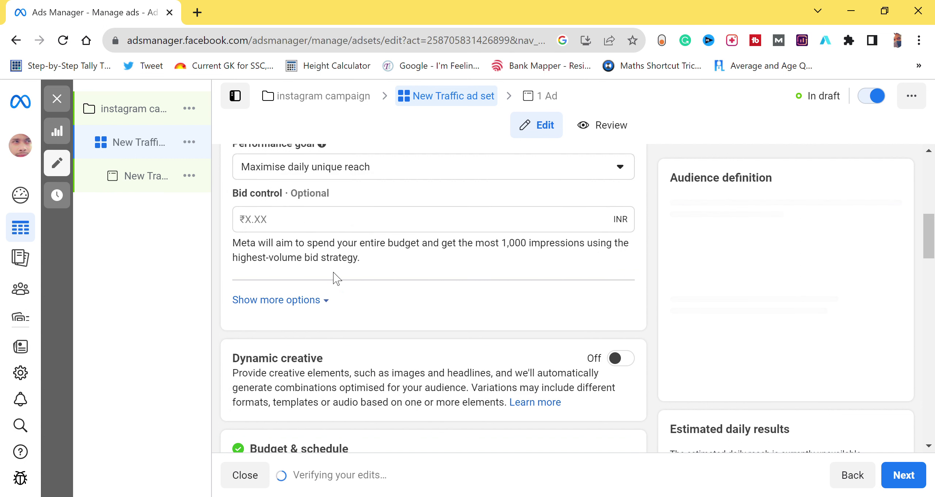
pyautogui.scroll(-8, 336, 278)
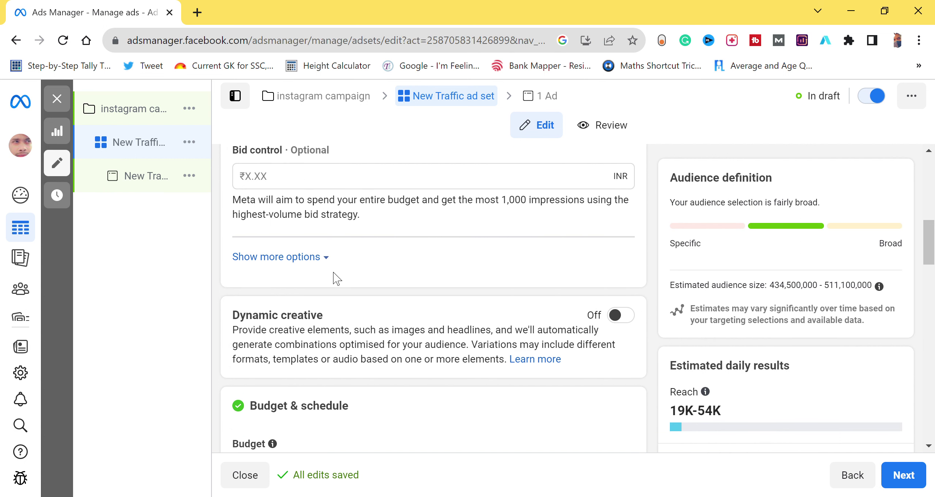
pyautogui.scroll(5, 333, 274)
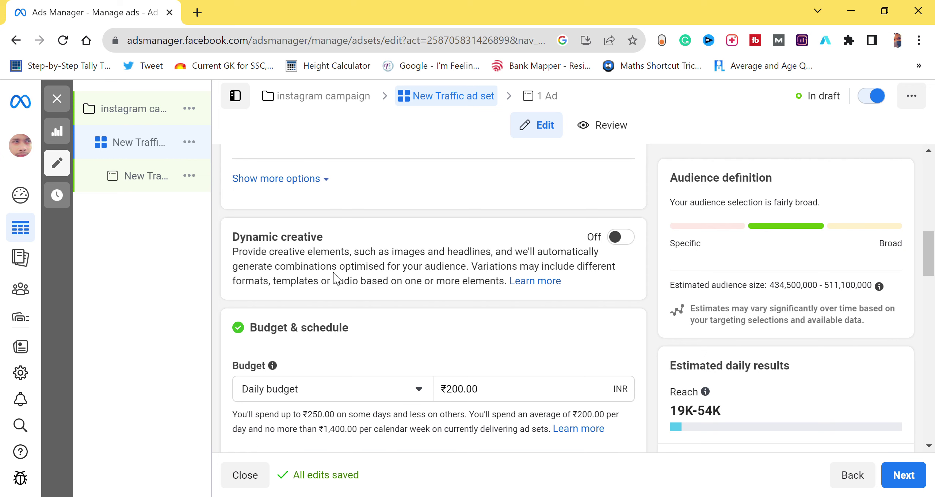
pyautogui.scroll(-12, 334, 274)
pyautogui.moveTo(333, 274)
pyautogui.scroll(-7, 334, 275)
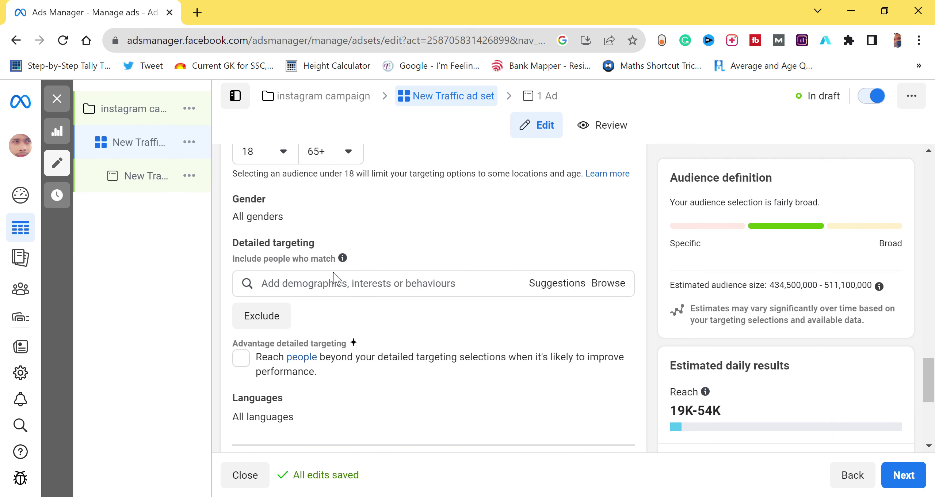
# Turn on Advantage detailed targeting for the ad set.
pyautogui.click(243, 365)
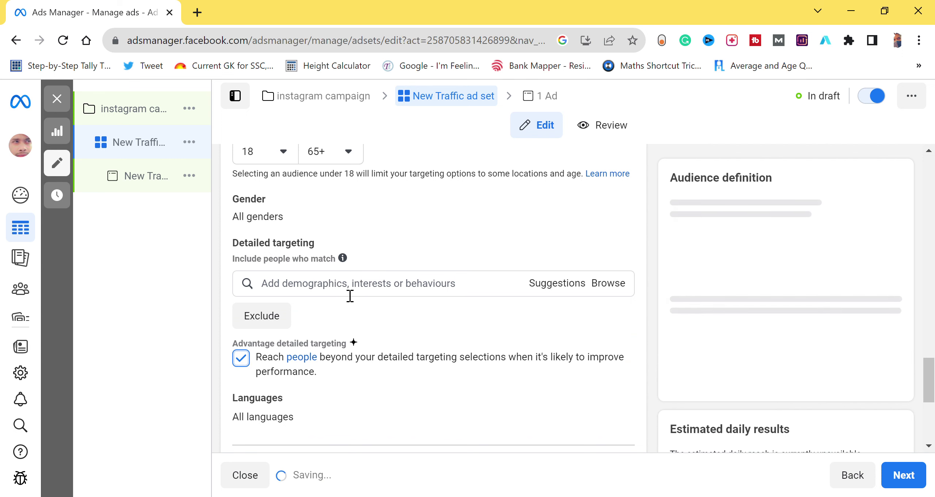
pyautogui.click(347, 288)
pyautogui.scroll(-7, 347, 288)
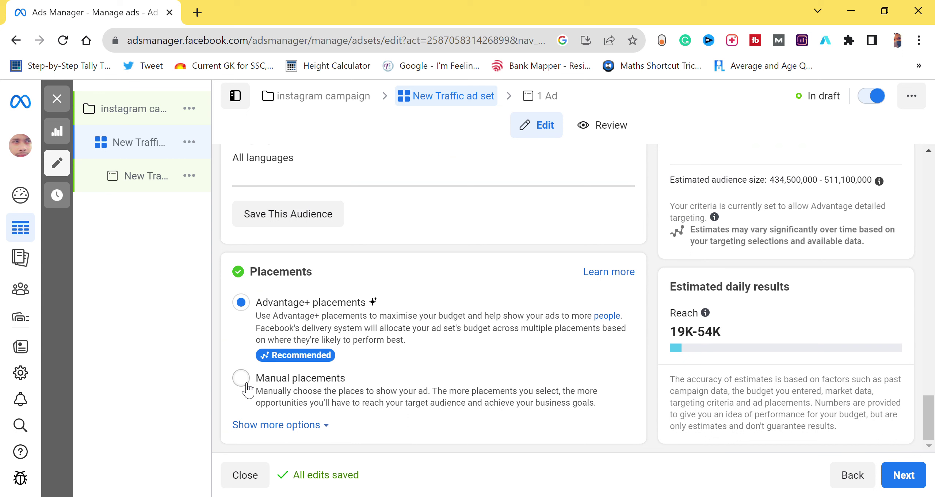
# Use Manual placements, unticking Facebook, Audience Network and Messenger so only Instagram remains.
pyautogui.click(245, 384)
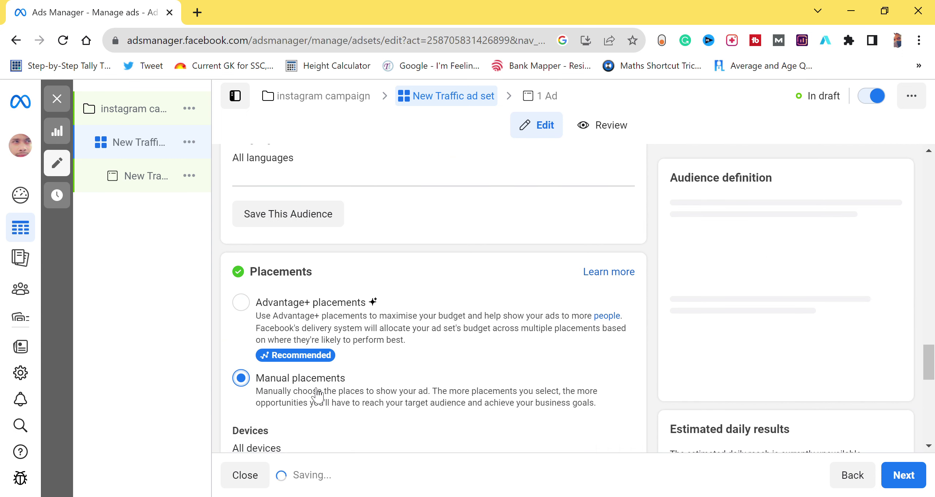
pyautogui.scroll(-5, 319, 394)
pyautogui.scroll(-2, 319, 394)
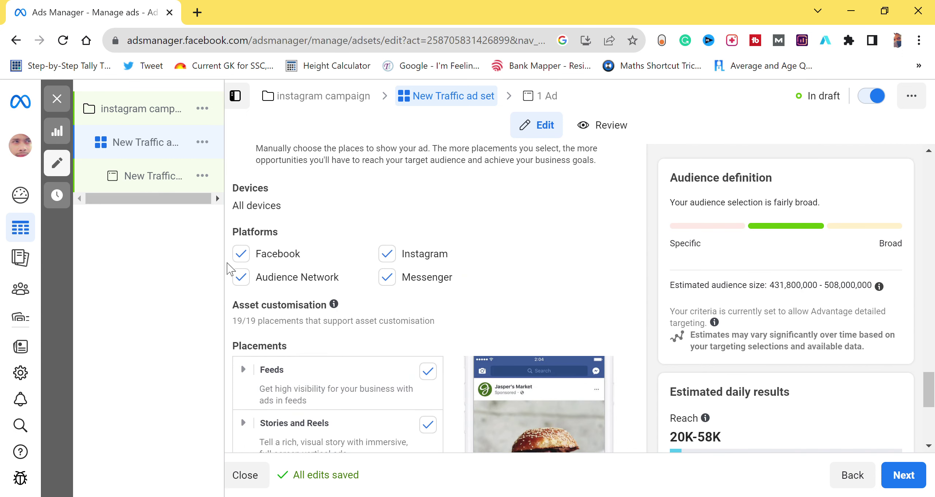
pyautogui.click(241, 254)
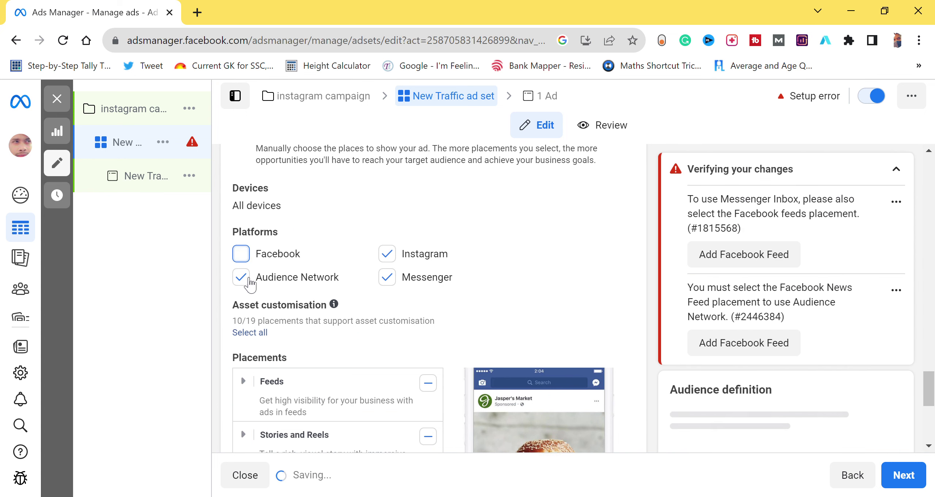
pyautogui.click(242, 278)
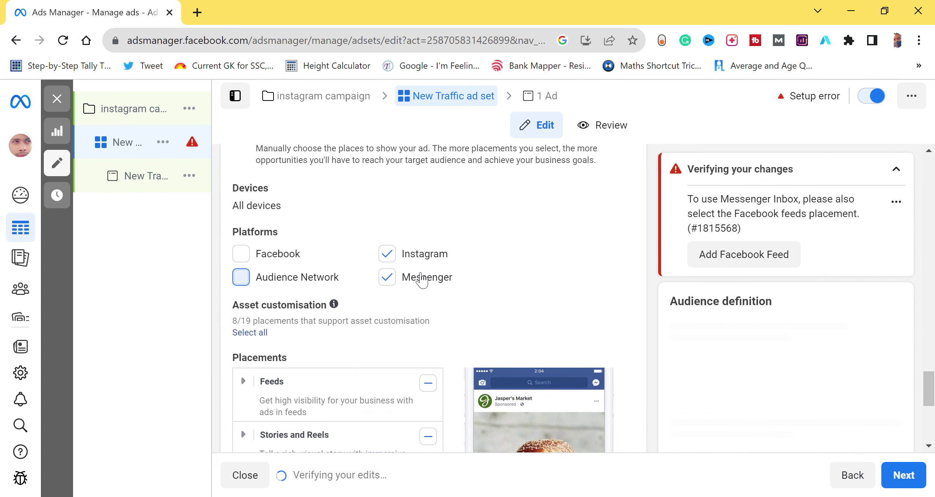
pyautogui.click(388, 279)
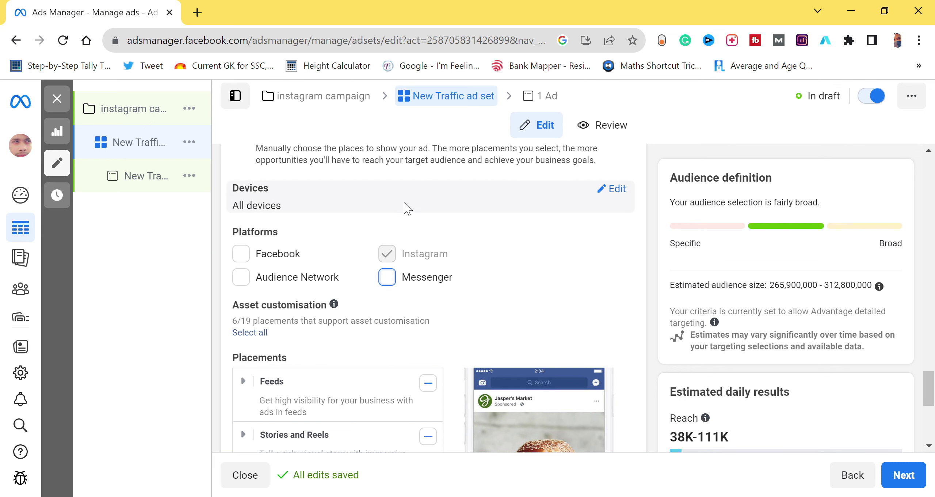
# Scroll the ad set form to the Audience section showing location India and ages 18–65+.
pyautogui.scroll(-6, 358, 326)
pyautogui.scroll(20, 358, 326)
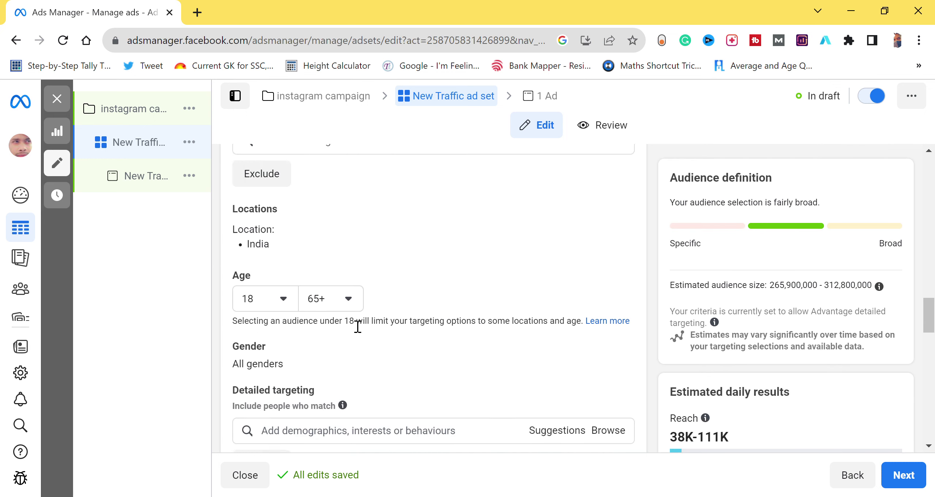
pyautogui.scroll(5, 350, 324)
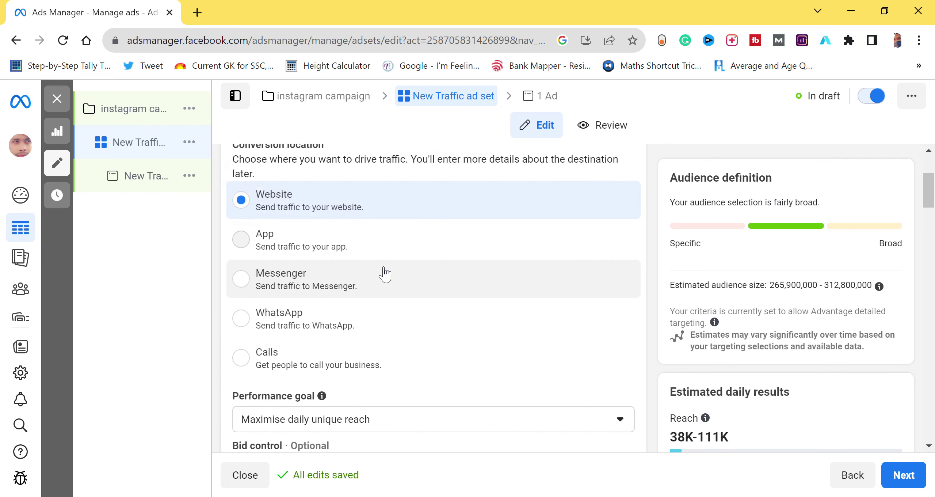
pyautogui.scroll(-10, 385, 272)
pyautogui.scroll(6, 385, 272)
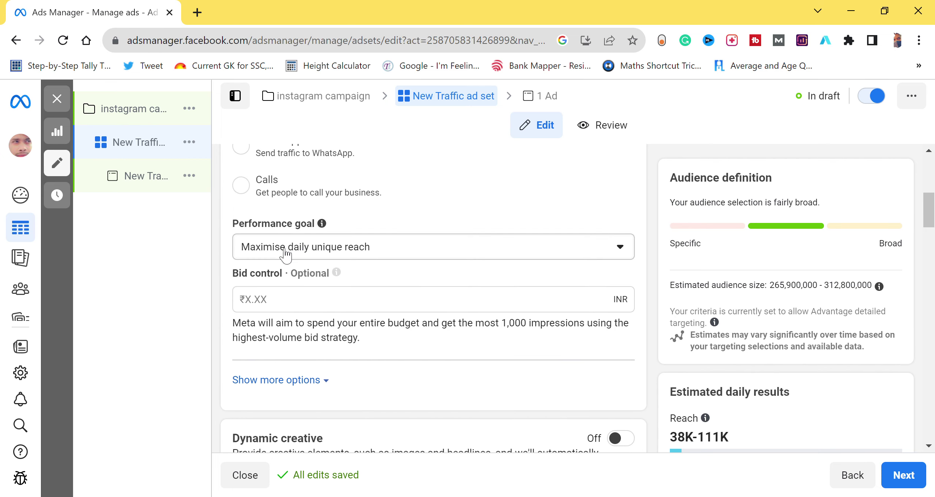
pyautogui.scroll(-12, 373, 230)
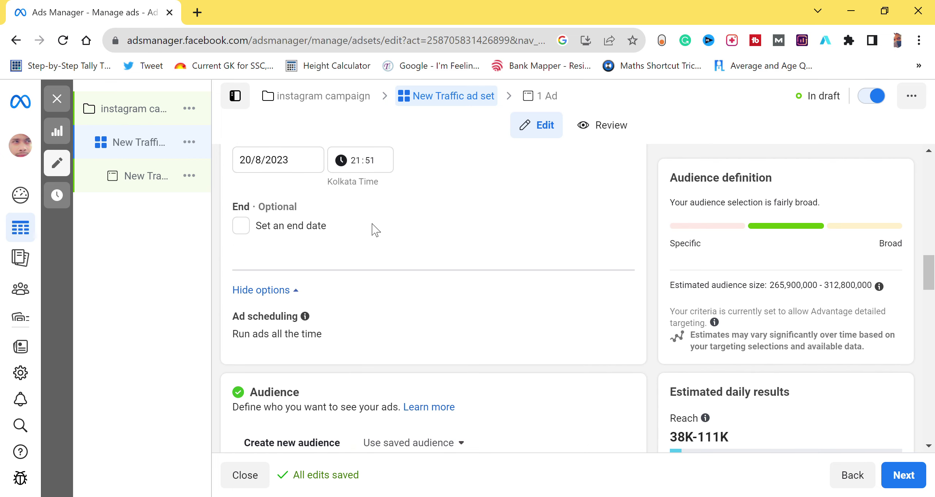
pyautogui.scroll(12, 374, 230)
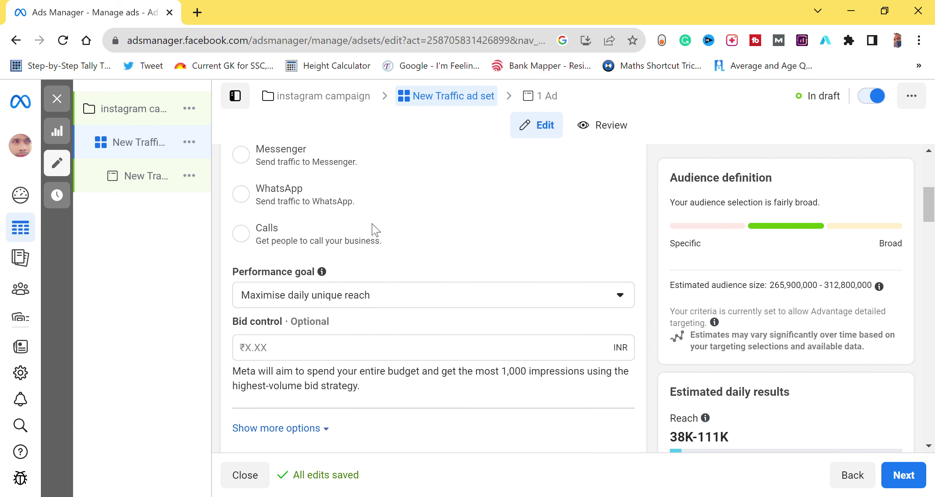
pyautogui.scroll(-20, 376, 230)
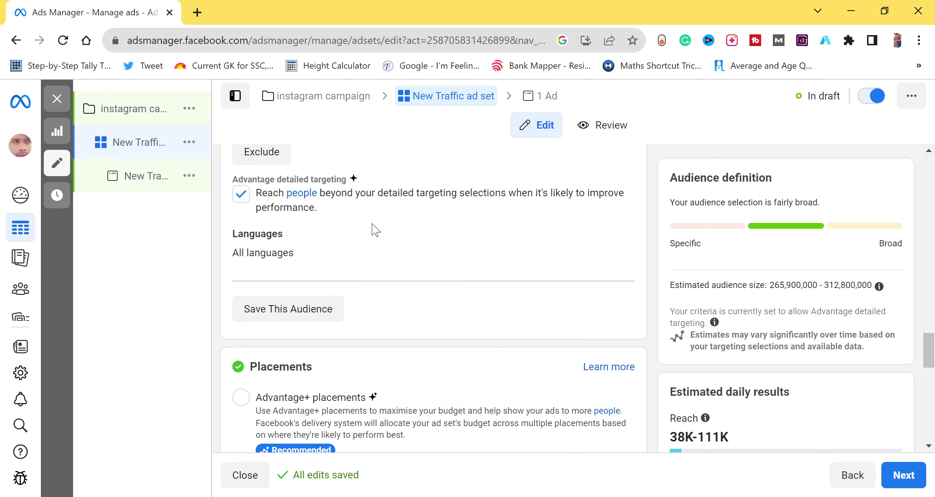
pyautogui.scroll(6, 376, 229)
pyautogui.scroll(1, 292, 317)
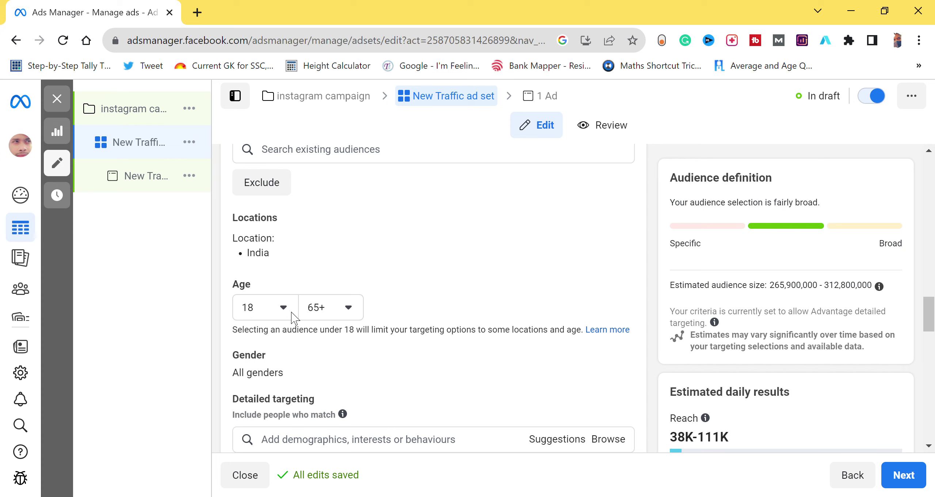
# Change the audience's maximum age from 65+ to 40.
pyautogui.click(330, 320)
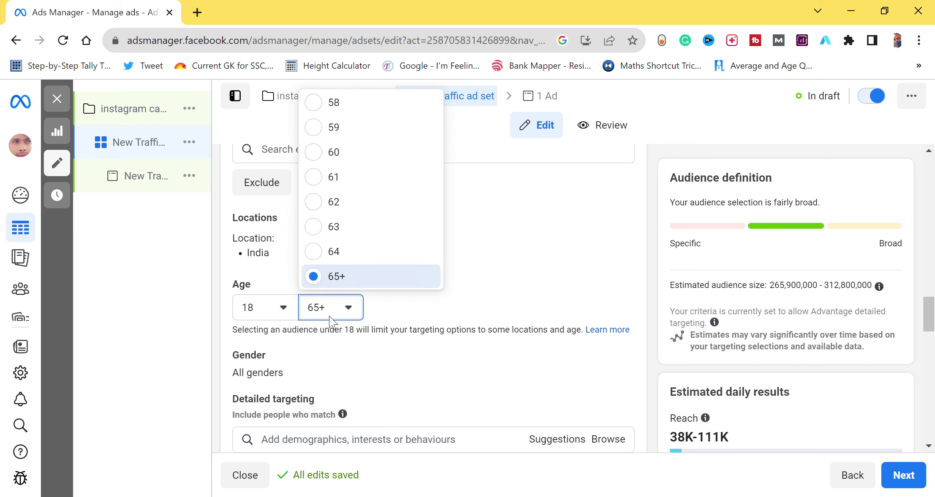
pyautogui.scroll(5, 354, 163)
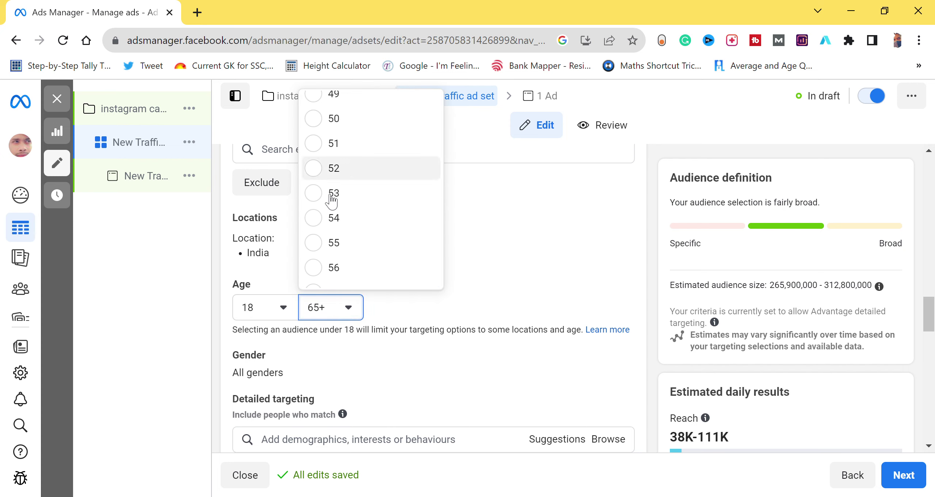
pyautogui.scroll(3, 339, 215)
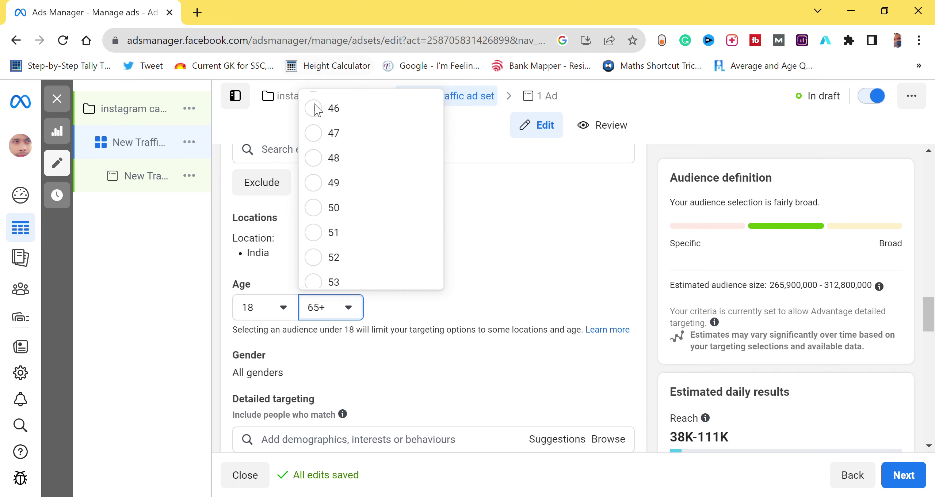
pyautogui.scroll(3, 320, 169)
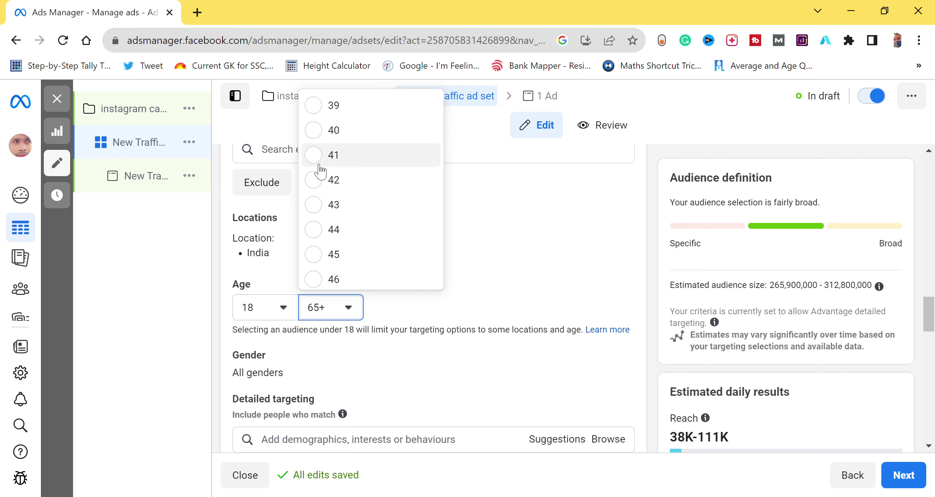
pyautogui.click(312, 135)
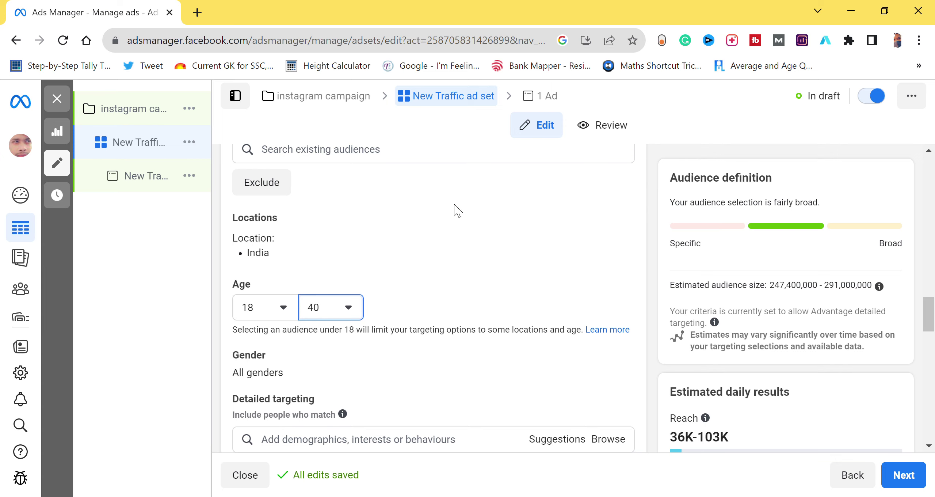
# Search 'instagram' in detailed targeting and add the Instagram (social media) interest.
pyautogui.scroll(-6, 454, 210)
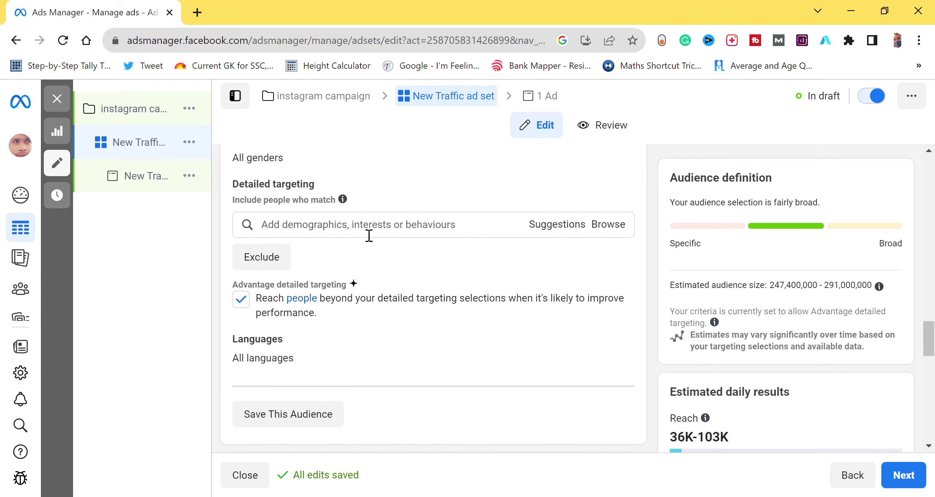
pyautogui.click(354, 234)
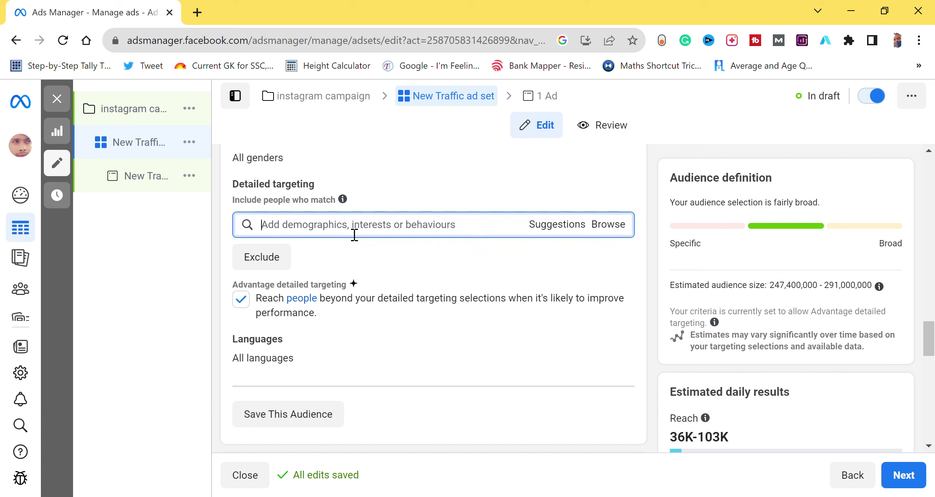
pyautogui.write('inst')
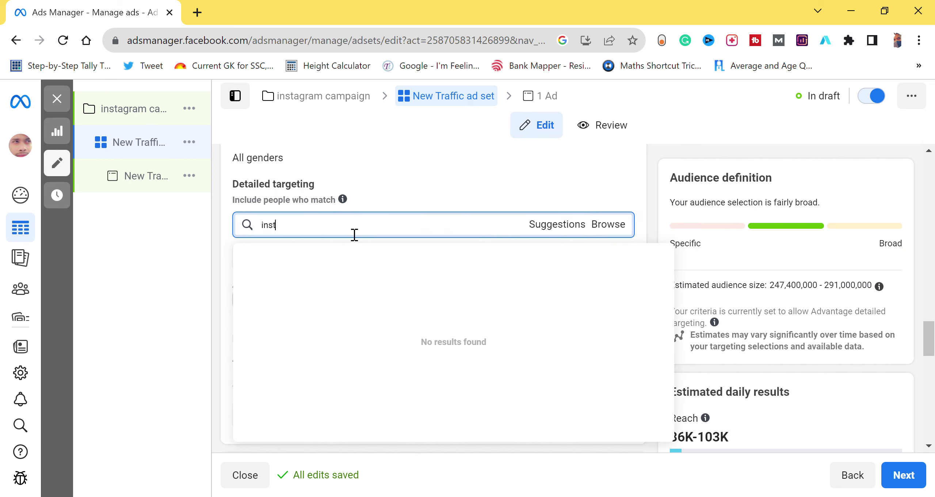
pyautogui.write('agram')
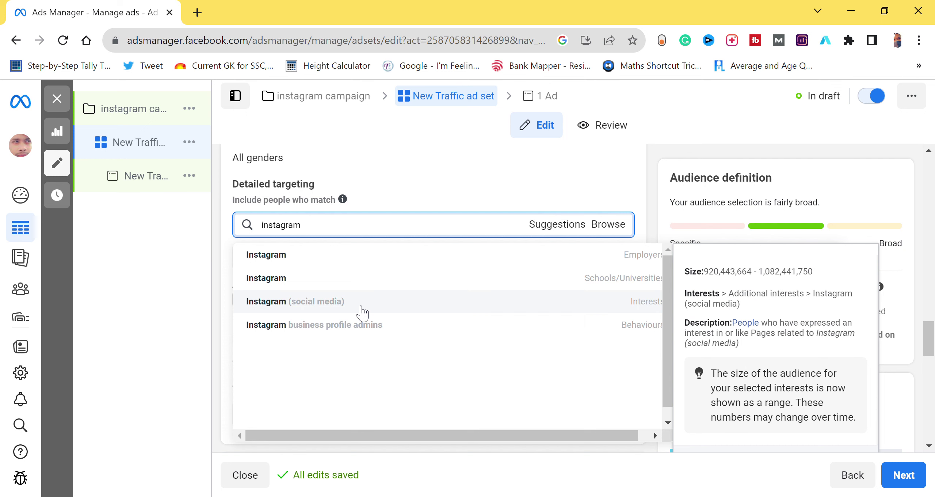
pyautogui.click(363, 312)
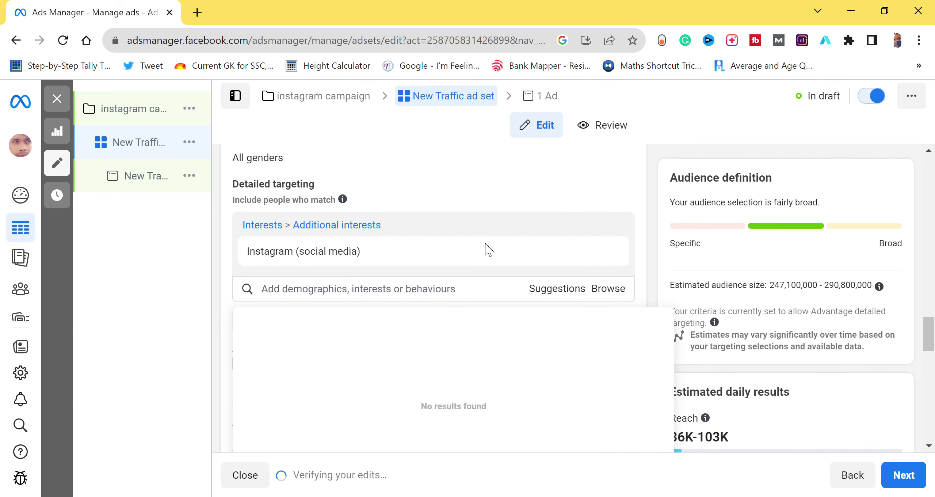
pyautogui.click(653, 231)
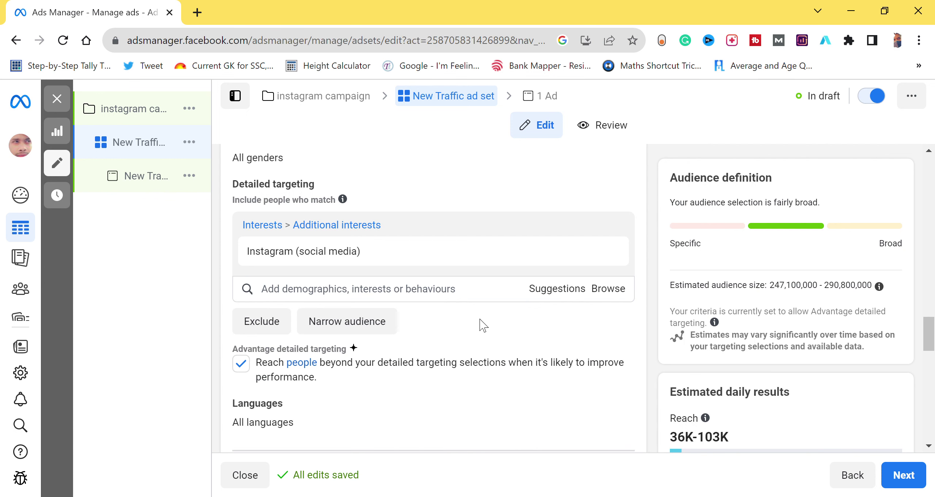
pyautogui.scroll(-15, 483, 325)
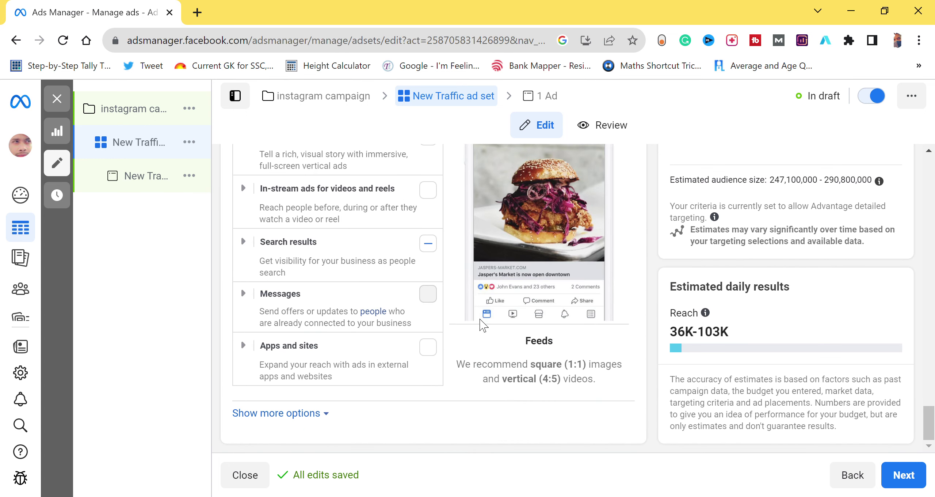
pyautogui.scroll(2, 483, 325)
pyautogui.scroll(-1, 483, 325)
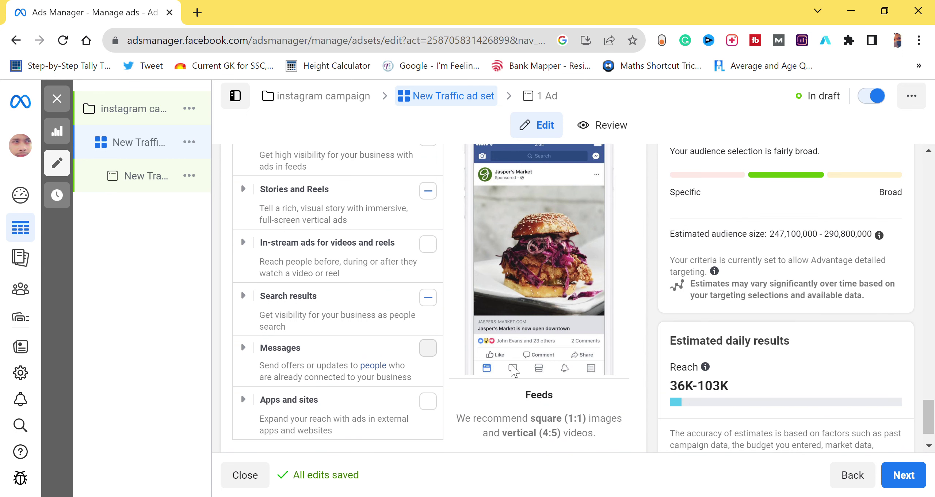
pyautogui.scroll(6, 513, 370)
pyautogui.scroll(5, 514, 370)
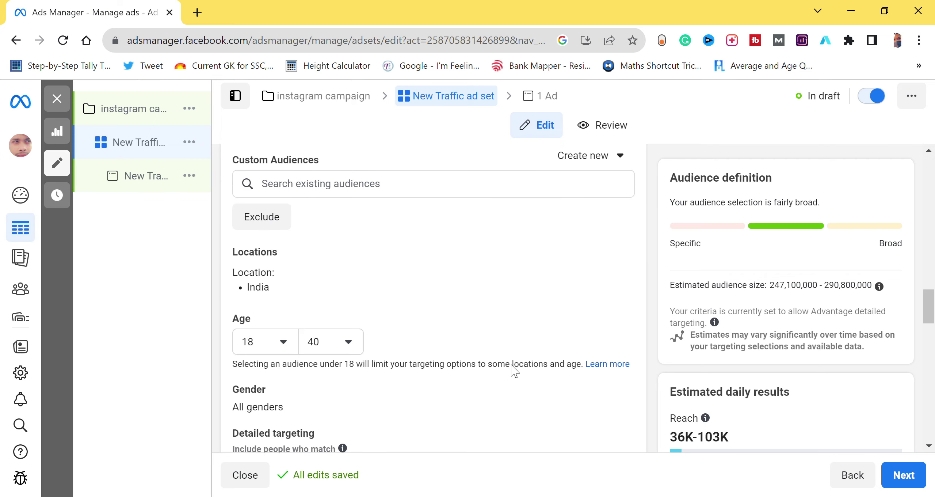
pyautogui.scroll(-1, 513, 371)
pyautogui.scroll(5, 513, 370)
pyautogui.scroll(3, 513, 371)
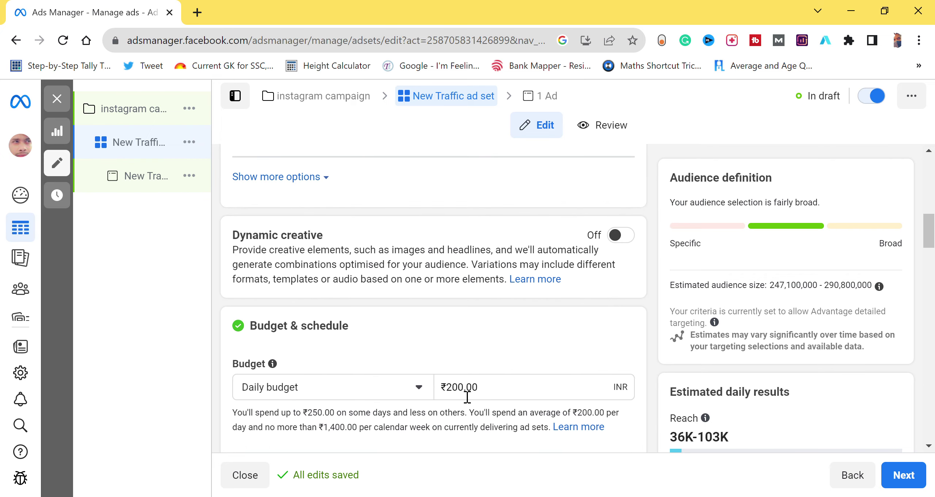
pyautogui.scroll(-20, 482, 400)
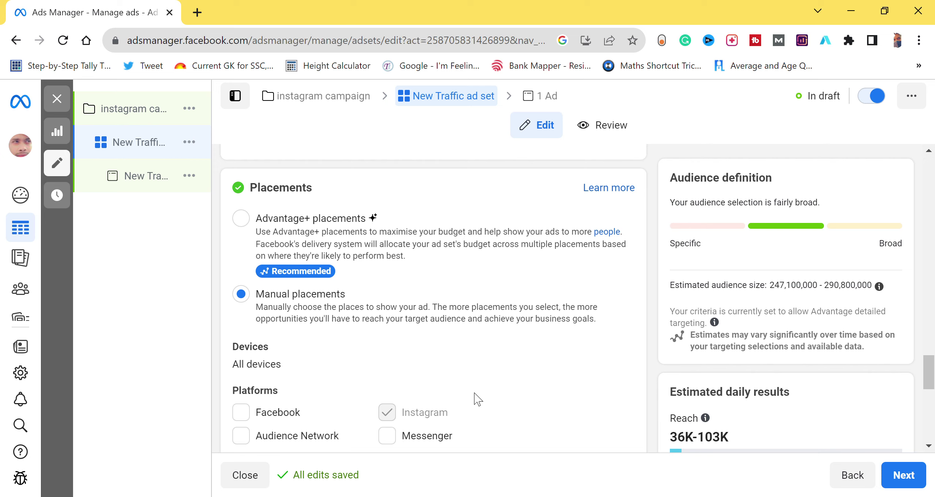
pyautogui.click(919, 475)
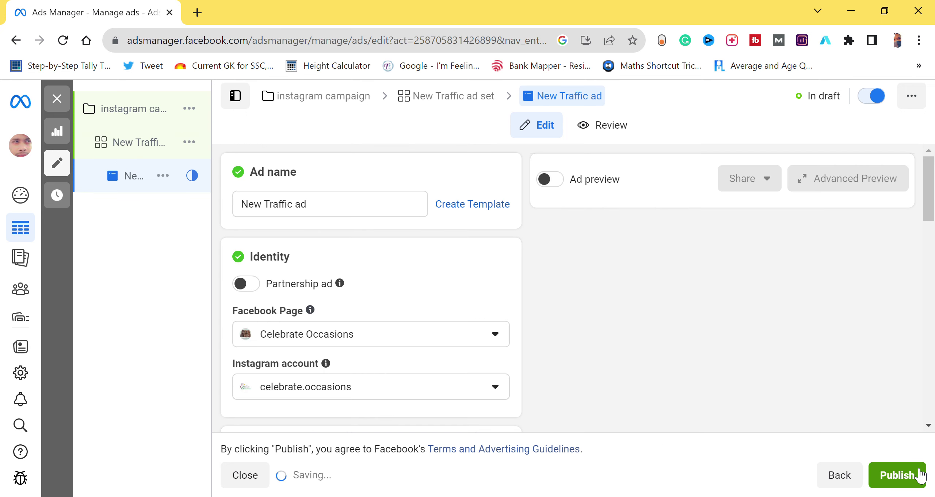
pyautogui.click(140, 143)
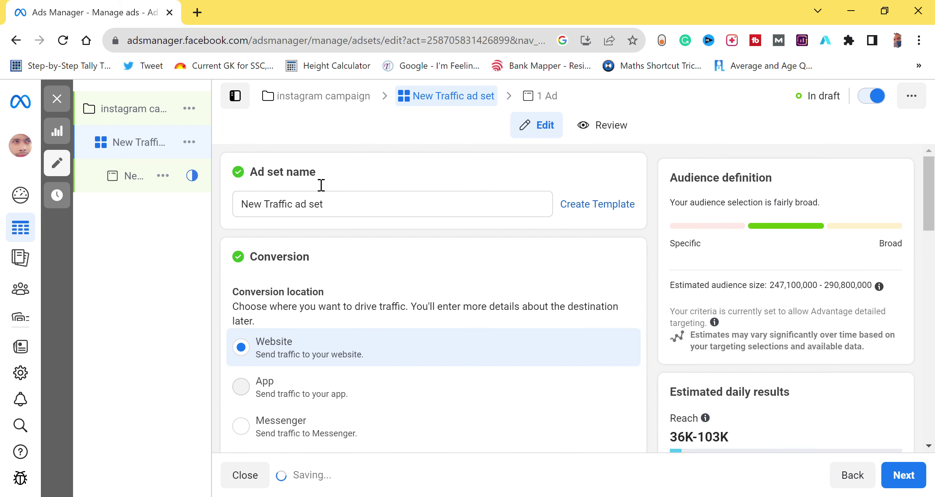
pyautogui.scroll(-20, 359, 320)
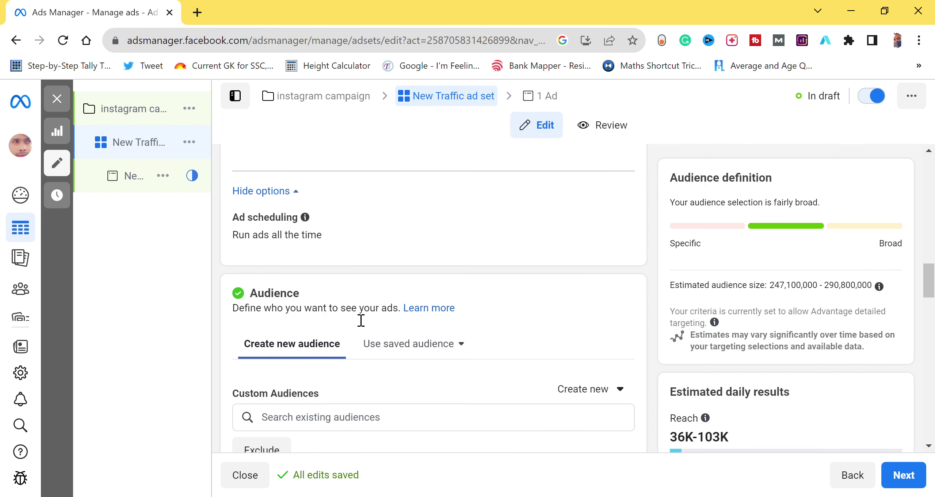
pyautogui.scroll(-15, 356, 318)
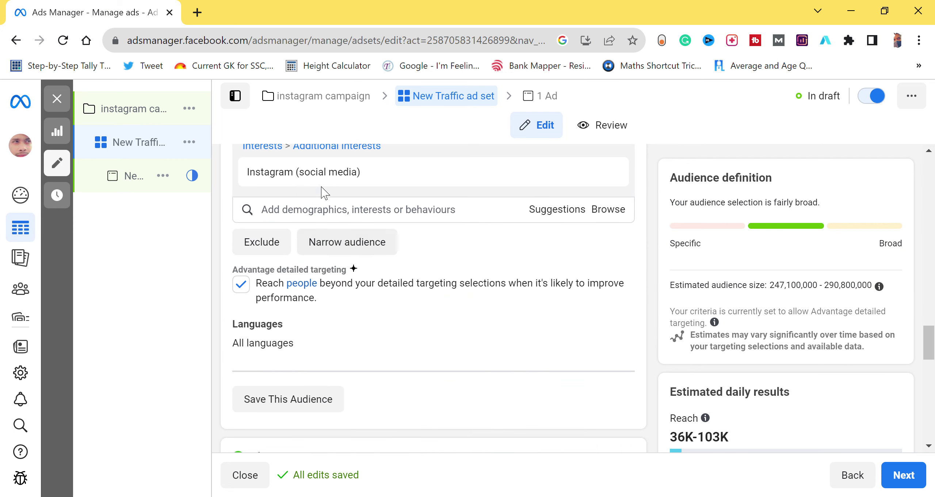
pyautogui.scroll(6, 314, 226)
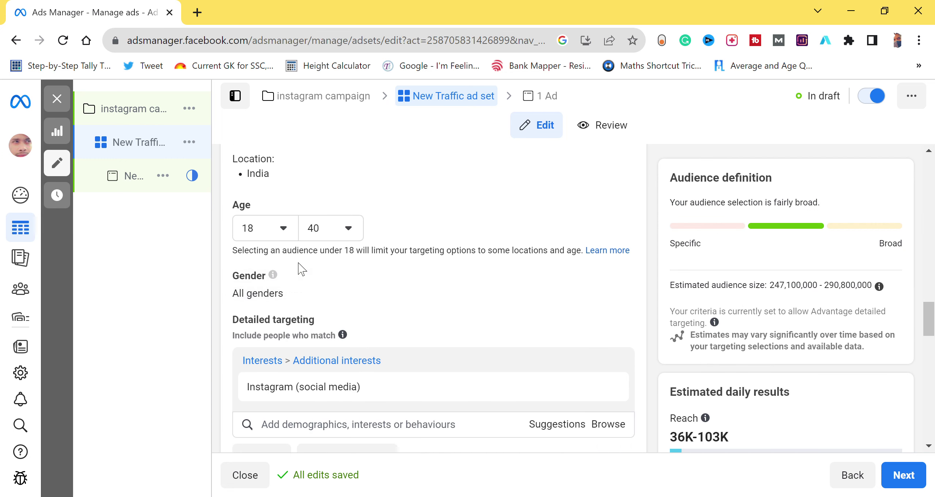
pyautogui.scroll(3, 277, 265)
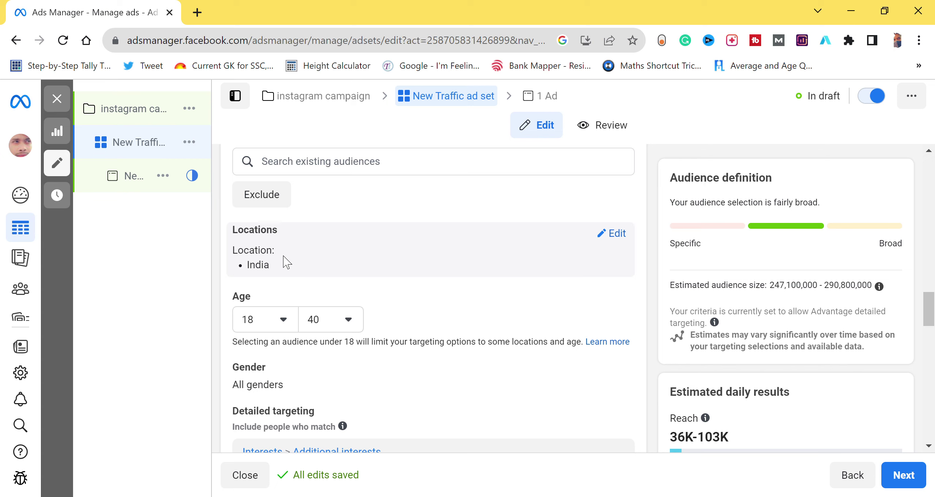
# Review the audience locations, then proceed to the New Traffic ad editor.
pyautogui.click(617, 233)
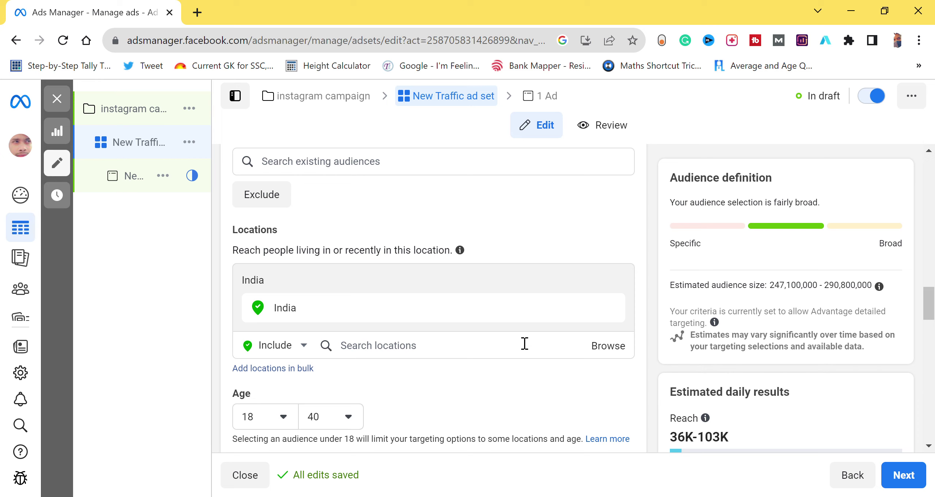
pyautogui.click(894, 477)
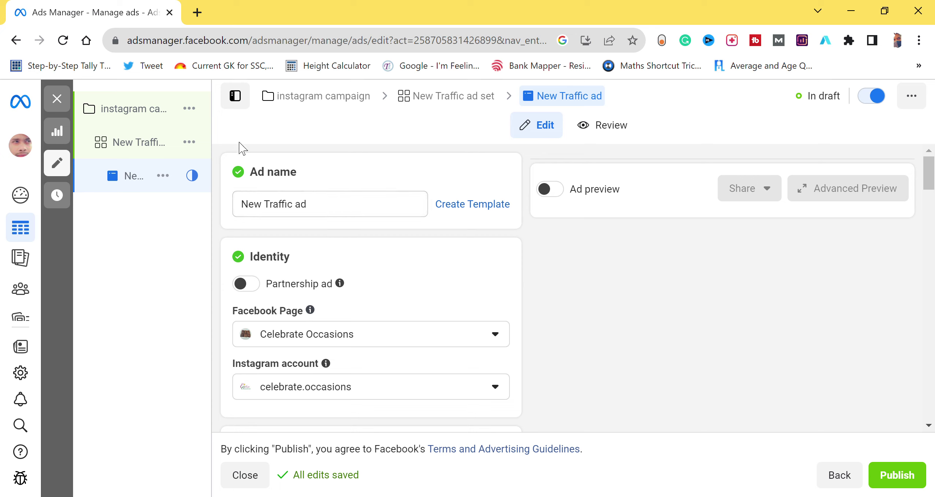
# Choose the digital marketing agency page from the Personal group as the ad's Facebook Page.
pyautogui.scroll(-3, 368, 224)
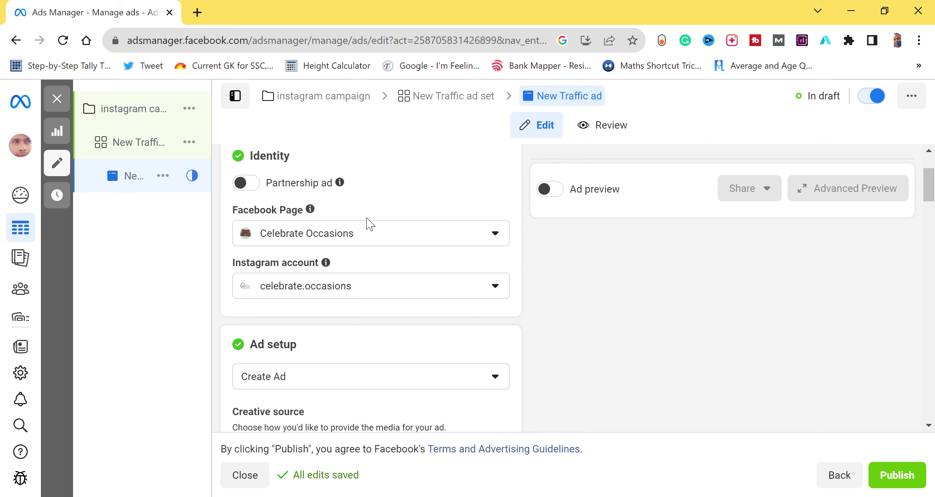
pyautogui.click(352, 239)
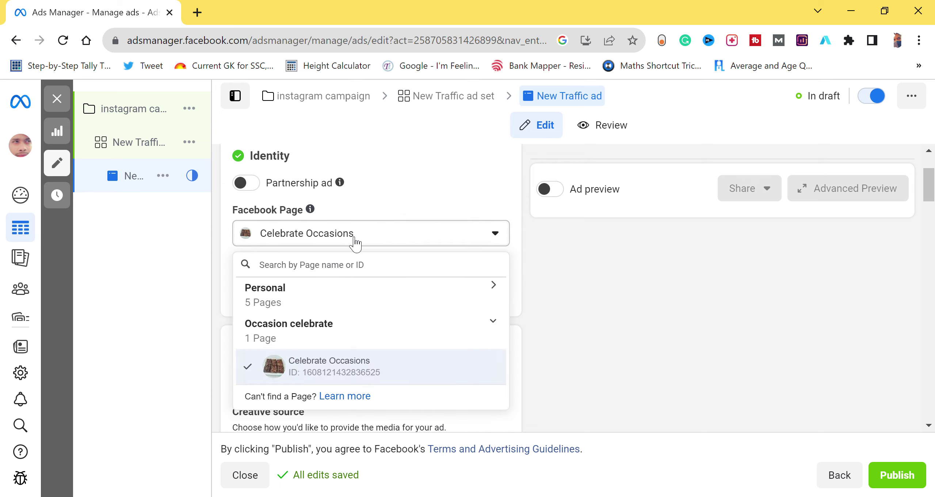
pyautogui.click(298, 307)
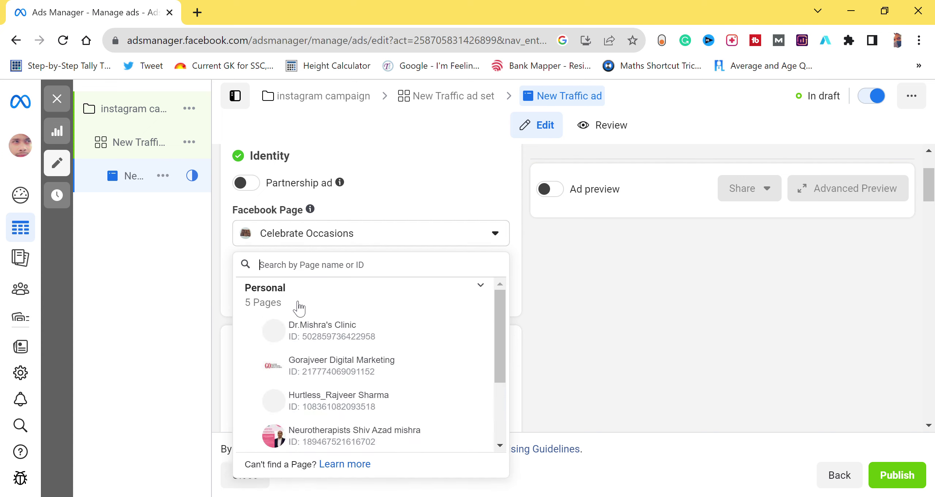
pyautogui.click(295, 365)
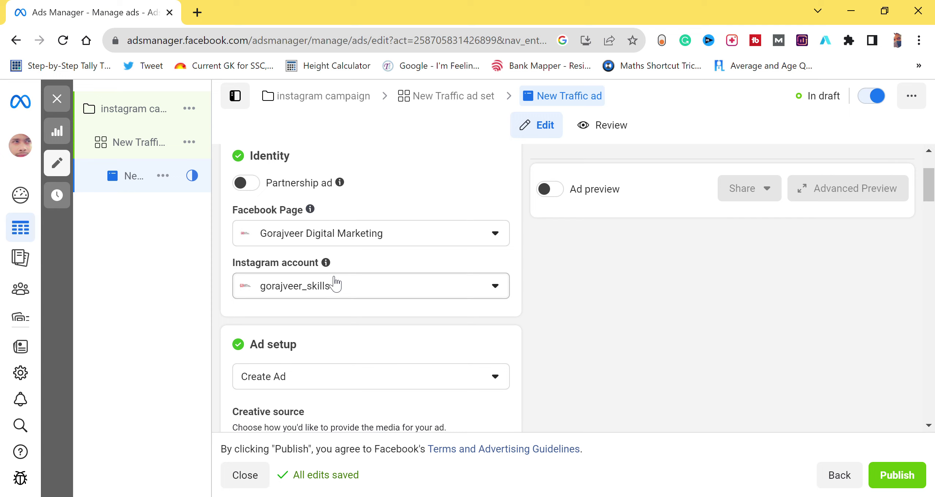
pyautogui.scroll(-5, 336, 283)
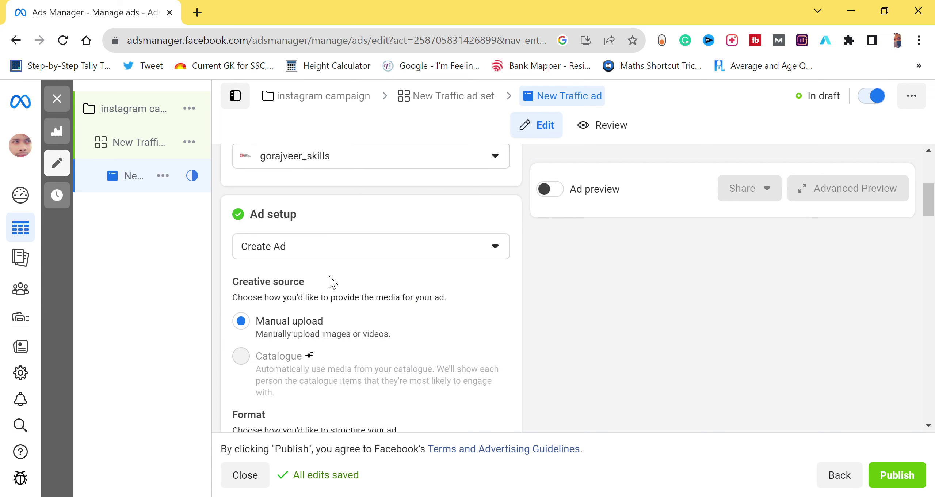
pyautogui.scroll(-2, 323, 236)
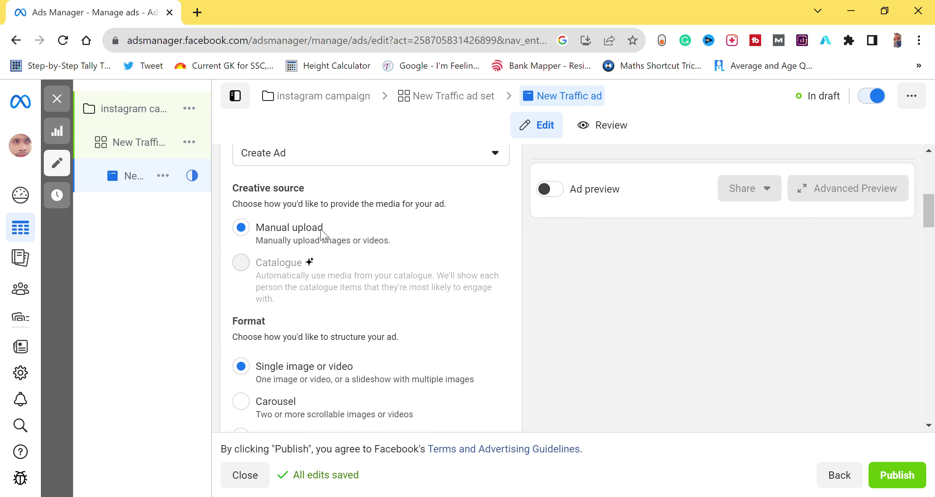
pyautogui.scroll(-2, 307, 260)
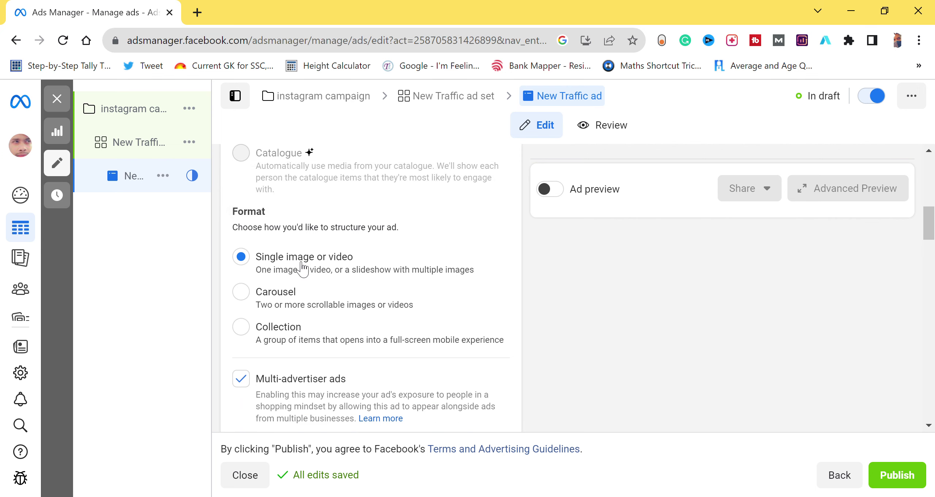
pyautogui.scroll(-2, 349, 271)
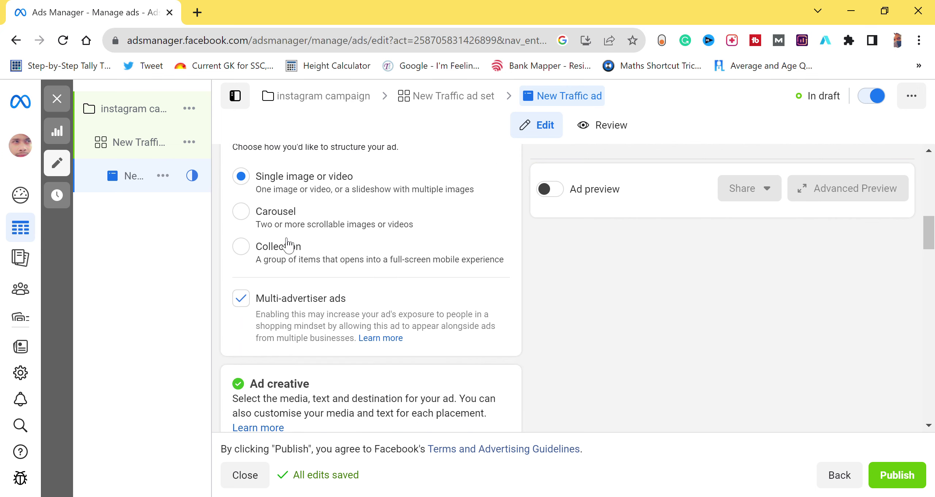
pyautogui.scroll(-3, 353, 187)
pyautogui.scroll(-5, 351, 187)
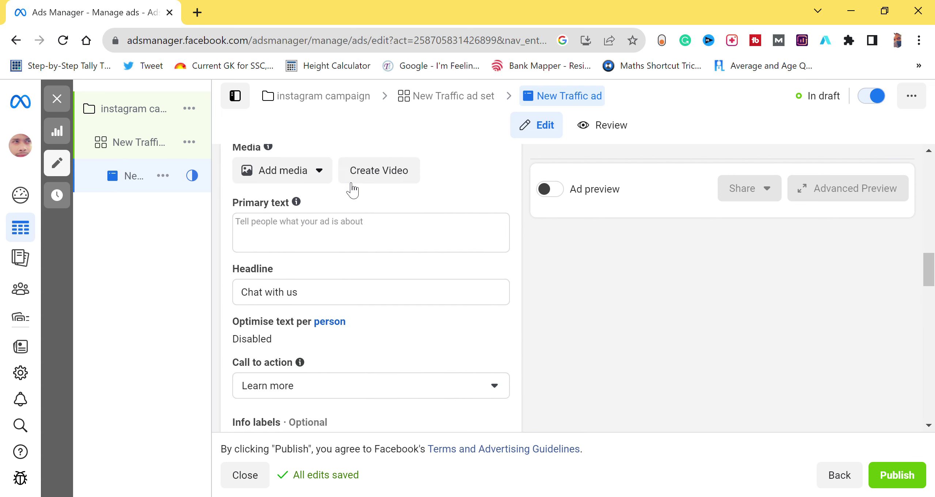
# Start adding an image to the ad and browse the account images, selecting 2.png.
pyautogui.click(295, 174)
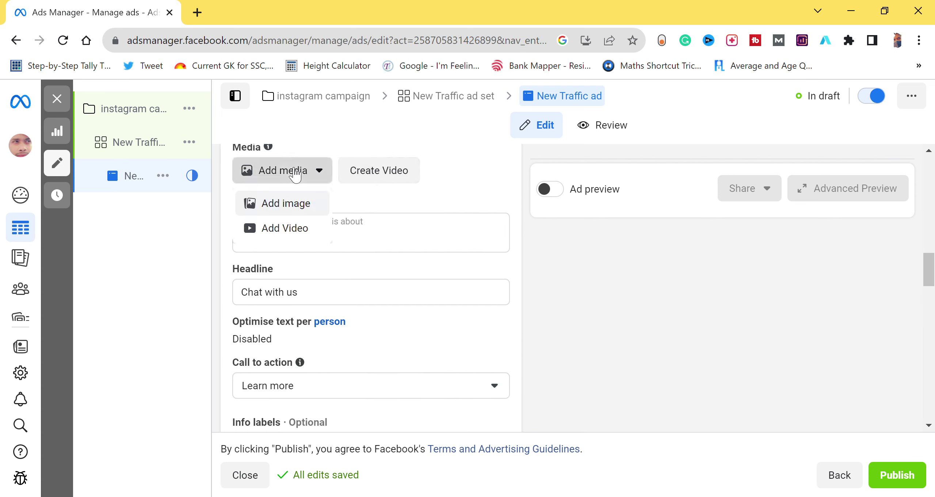
pyautogui.click(303, 204)
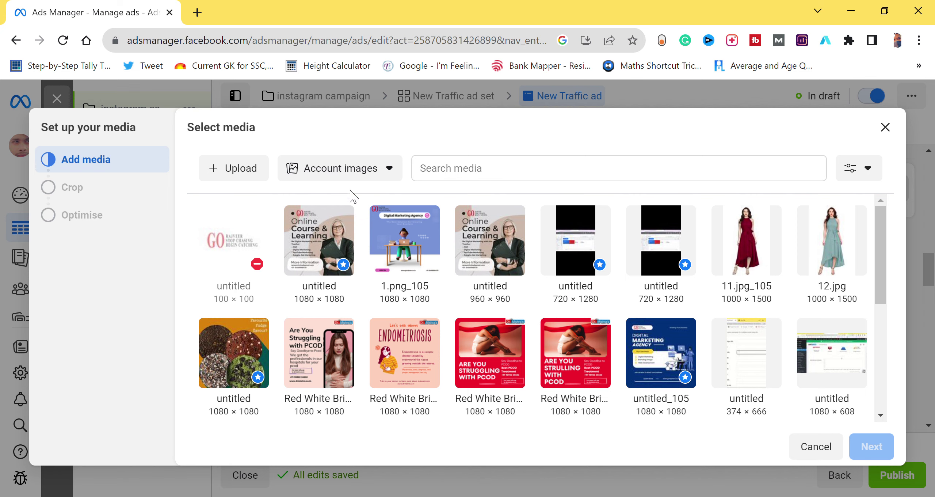
pyautogui.moveTo(338, 254)
pyautogui.scroll(-3, 337, 254)
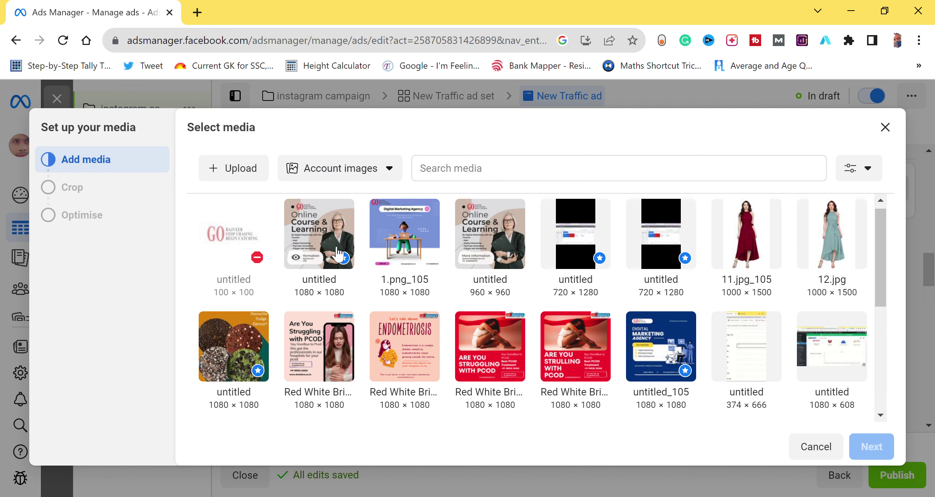
pyautogui.scroll(-3, 335, 252)
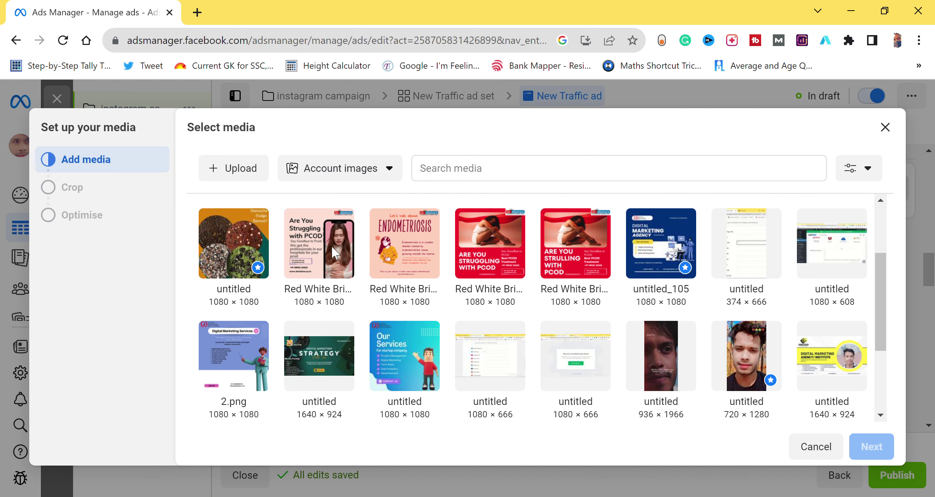
pyautogui.scroll(-3, 482, 304)
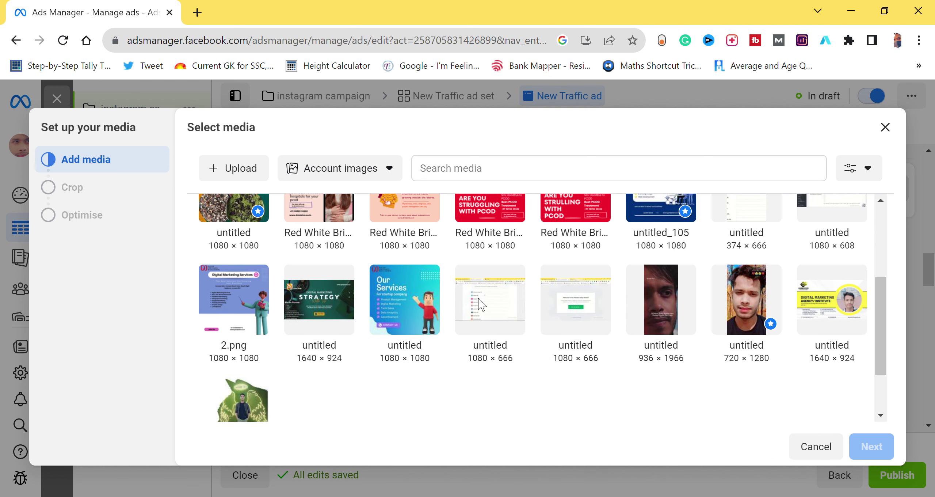
pyautogui.click(209, 290)
pyautogui.scroll(-3, 327, 263)
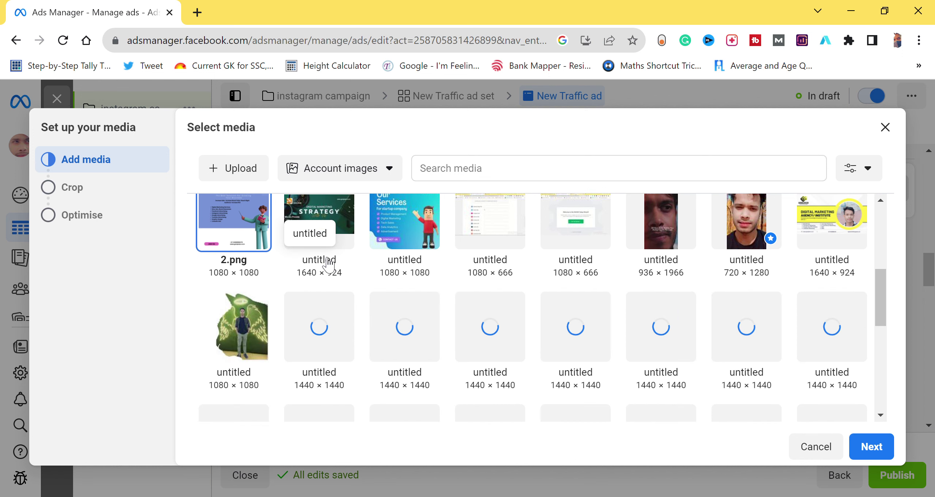
pyautogui.scroll(-8, 409, 307)
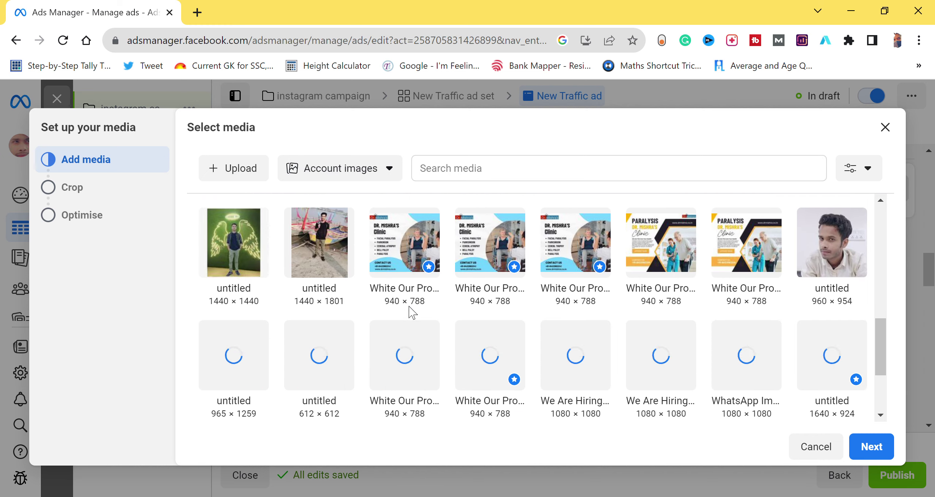
pyautogui.scroll(8, 408, 305)
pyautogui.scroll(1, 408, 304)
pyautogui.scroll(-5, 408, 305)
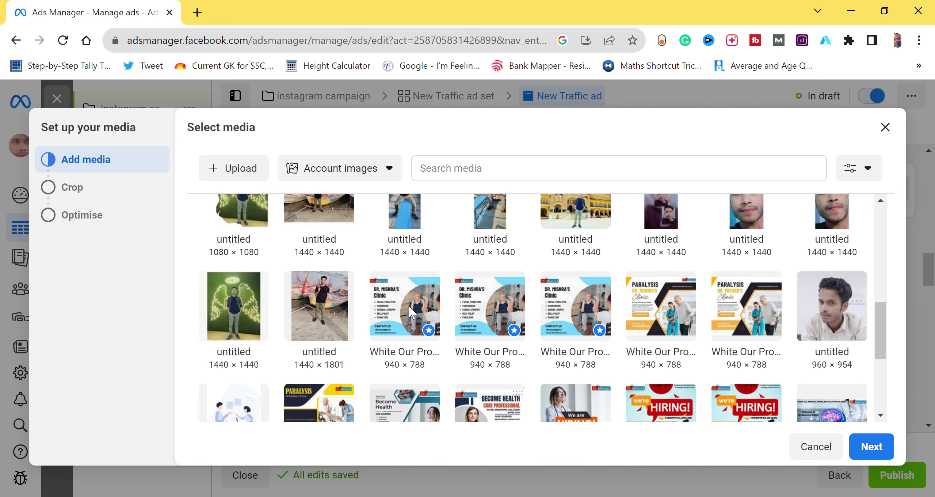
pyautogui.scroll(-2, 409, 305)
pyautogui.scroll(10, 409, 306)
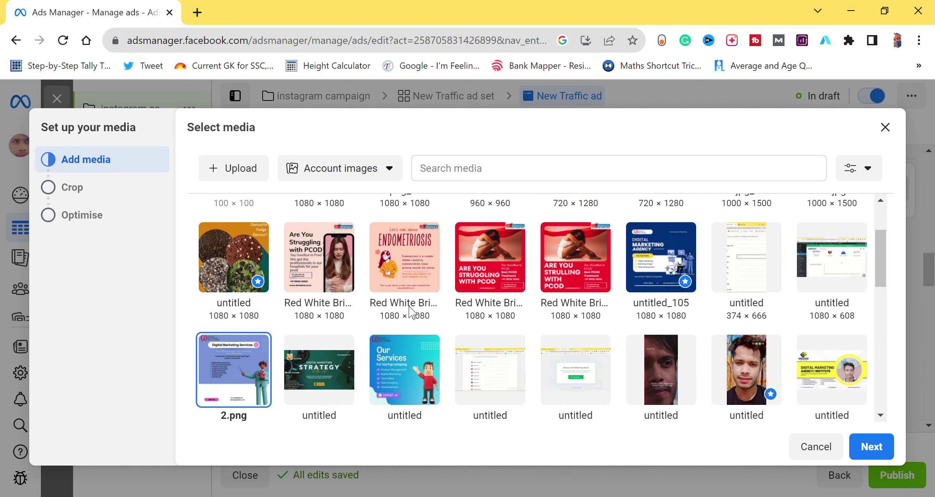
pyautogui.scroll(1, 409, 307)
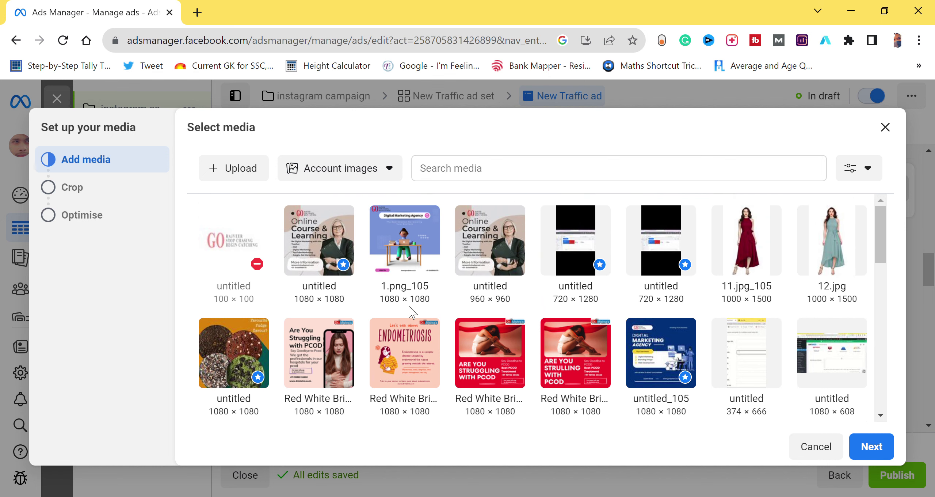
# Switch the image source to Recommended images.
pyautogui.click(388, 175)
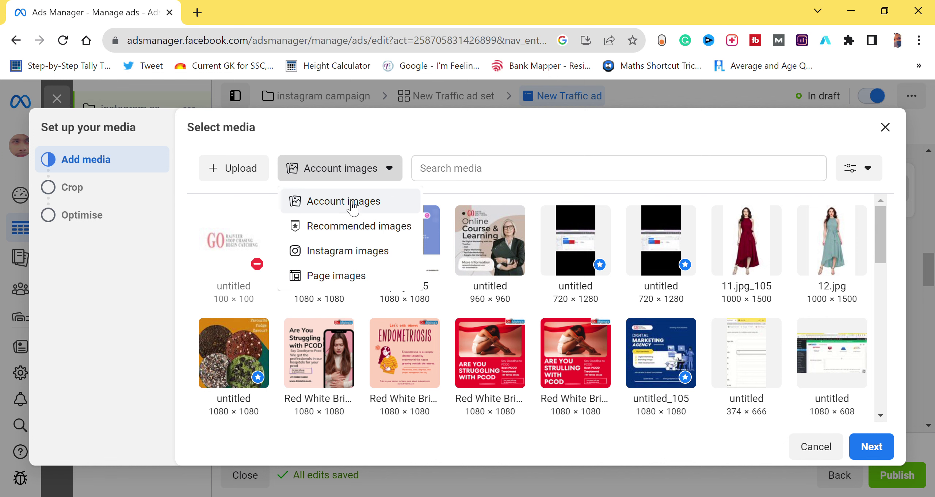
pyautogui.click(352, 229)
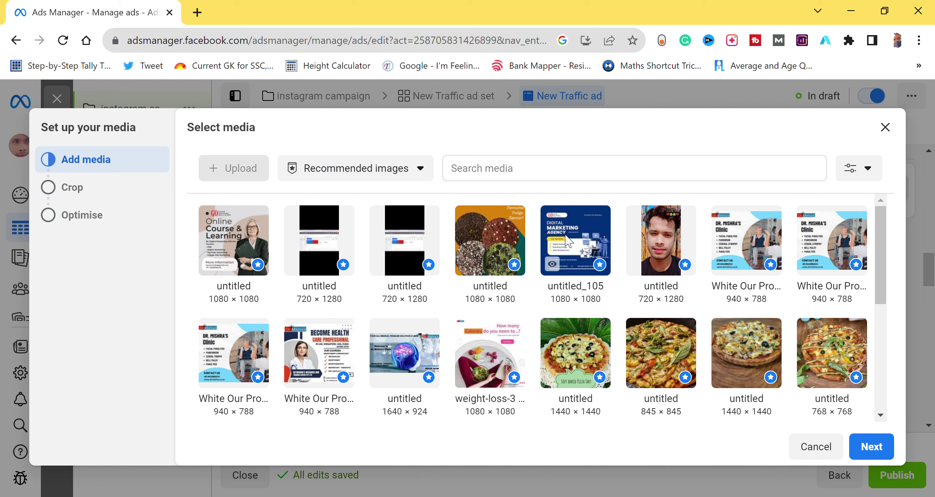
pyautogui.moveTo(568, 243)
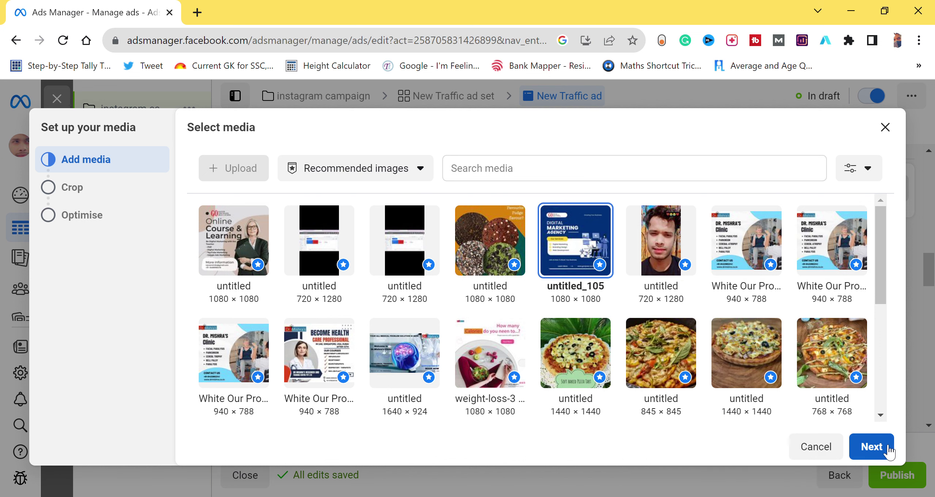
# Keep the original aspect for Stories and Reels, then finish the agency image's media setup.
pyautogui.click(875, 452)
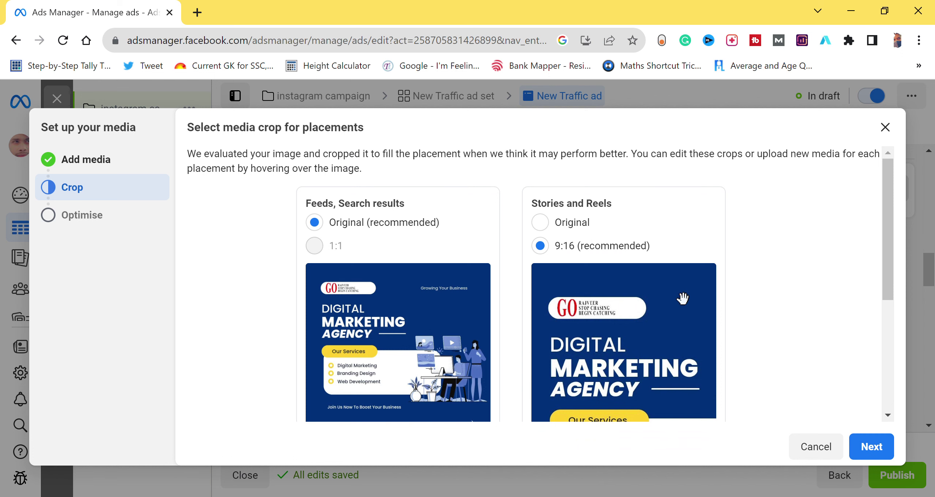
pyautogui.scroll(-5, 682, 297)
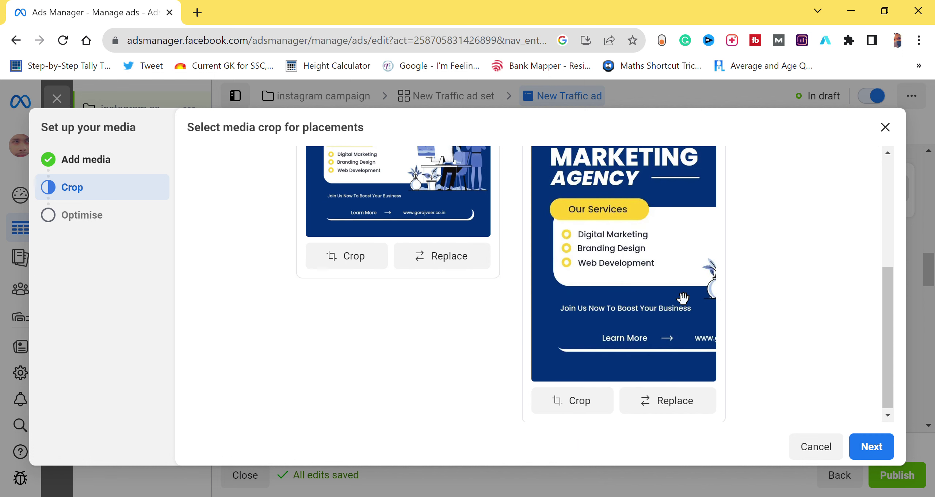
pyautogui.scroll(5, 682, 296)
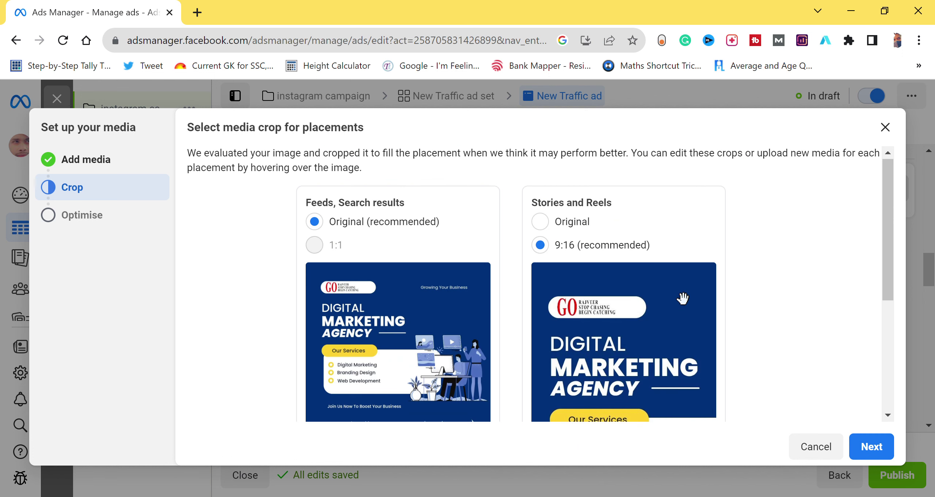
pyautogui.click(541, 222)
pyautogui.scroll(-5, 504, 234)
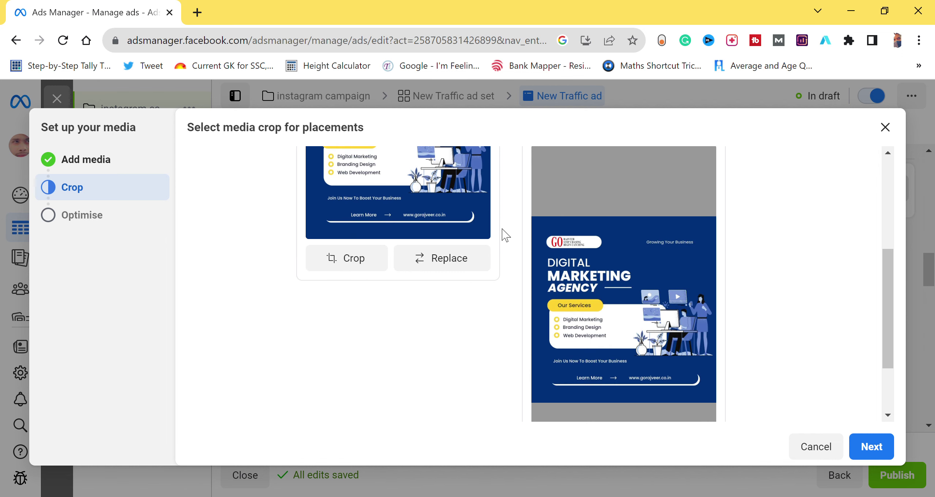
pyautogui.scroll(-3, 444, 263)
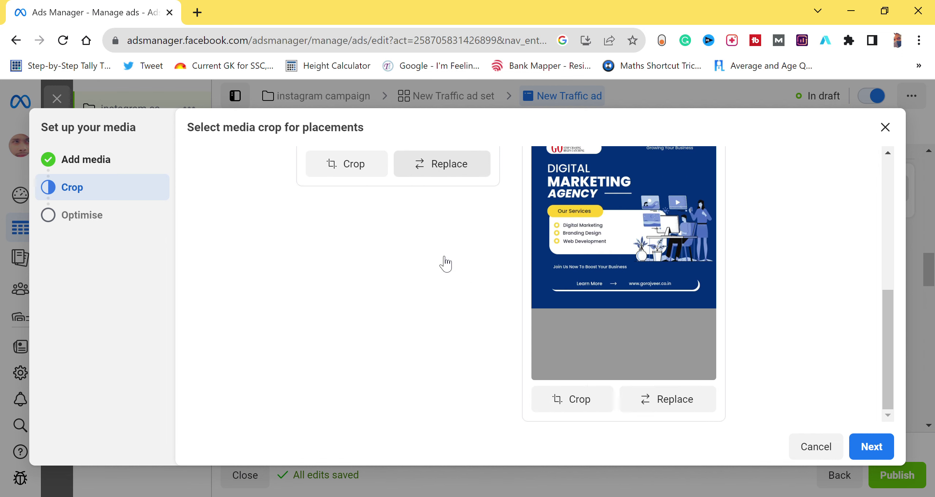
pyautogui.click(871, 446)
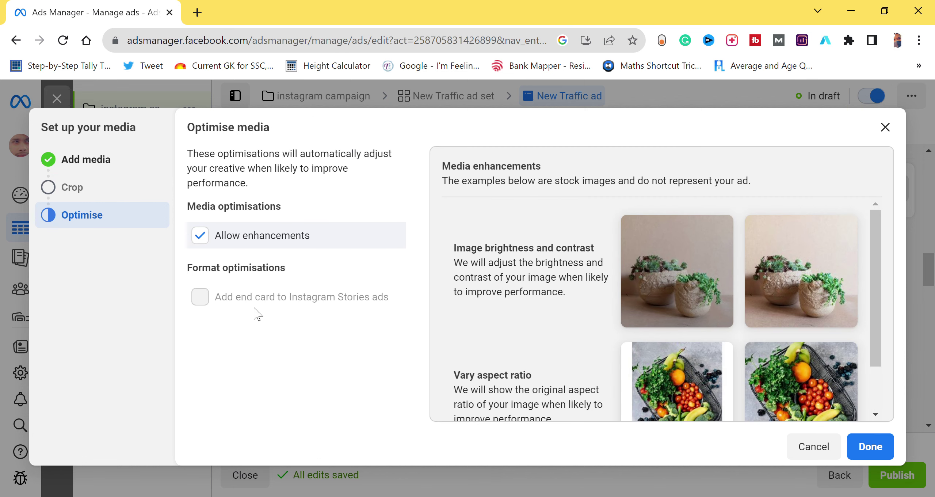
pyautogui.click(873, 455)
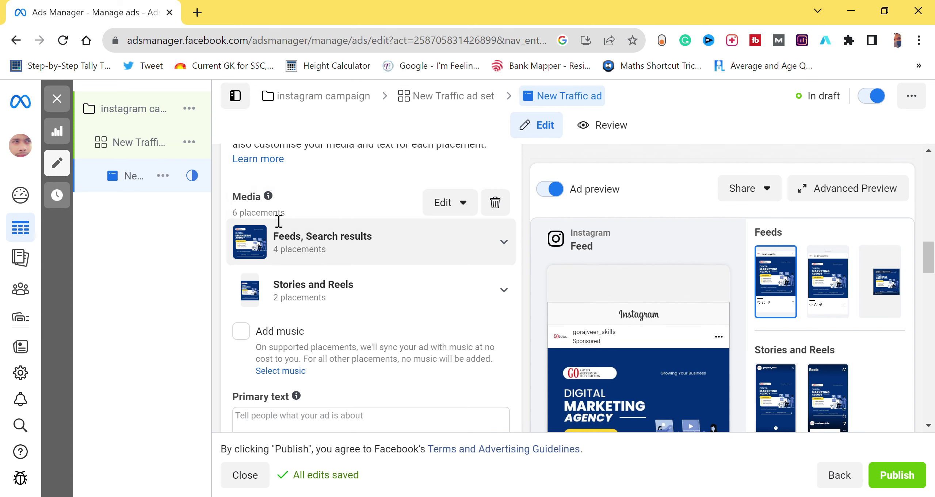
# Add music to the ad using the Vasona track instead of automatic tracks.
pyautogui.scroll(-2, 278, 221)
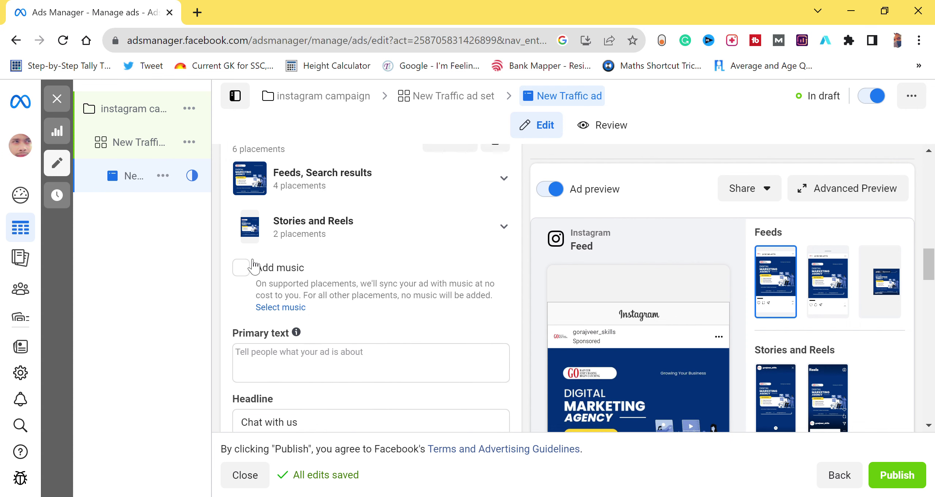
pyautogui.click(247, 273)
pyautogui.click(287, 308)
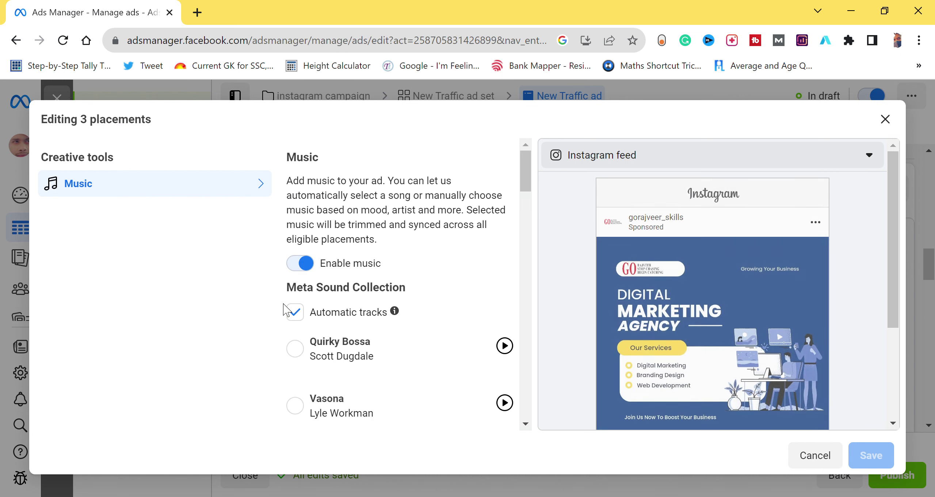
pyautogui.scroll(-1, 289, 304)
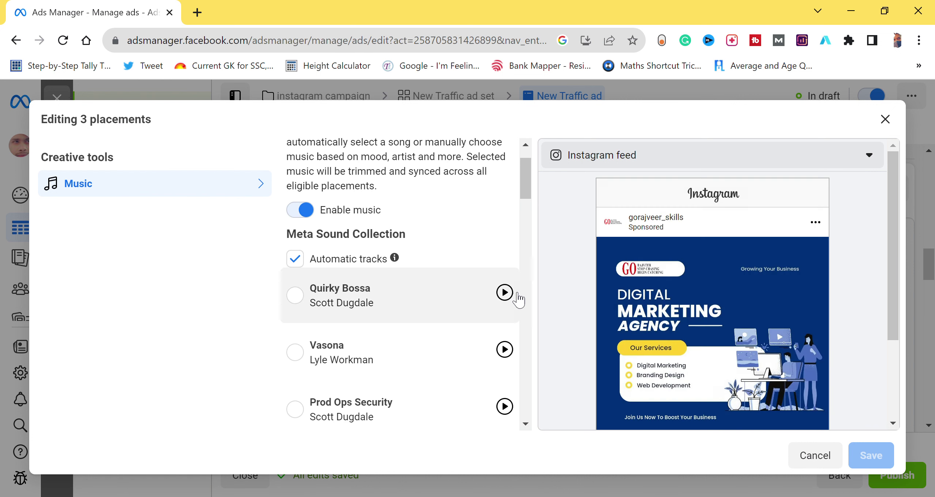
pyautogui.click(513, 294)
pyautogui.scroll(-1, 382, 330)
pyautogui.click(306, 244)
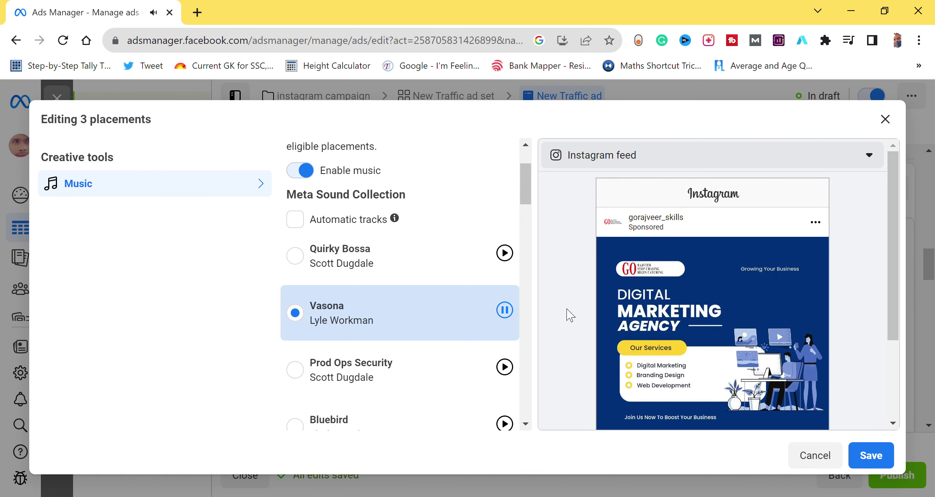
pyautogui.click(871, 455)
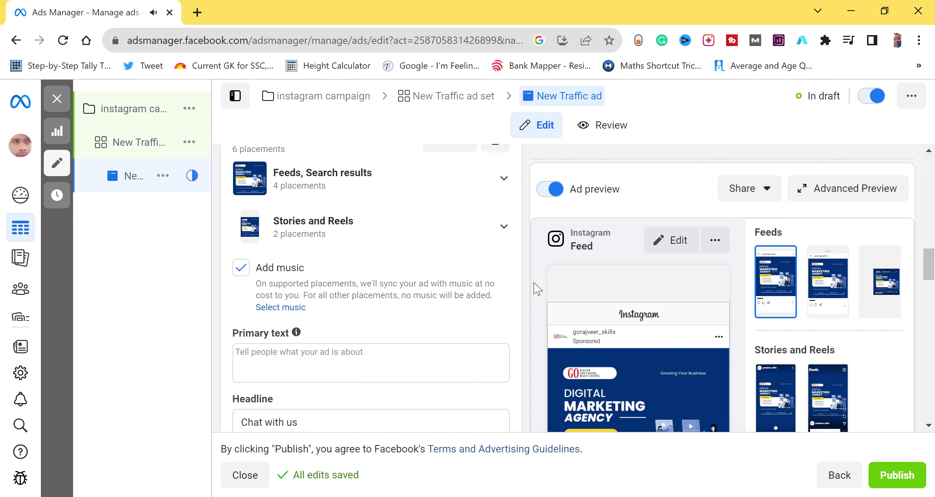
# Enter 'Learn more digital marketing' as the ad's primary text.
pyautogui.scroll(-3, 533, 286)
pyautogui.click(367, 223)
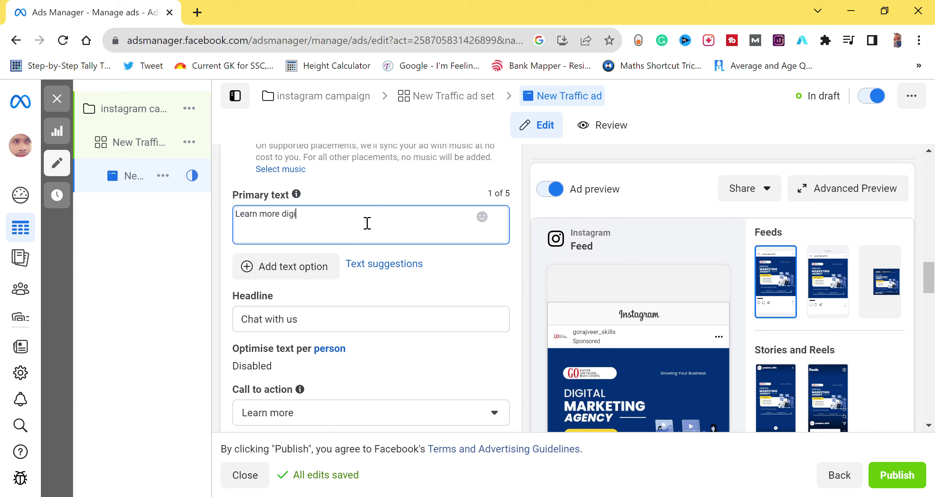
pyautogui.write('Learn more digita')
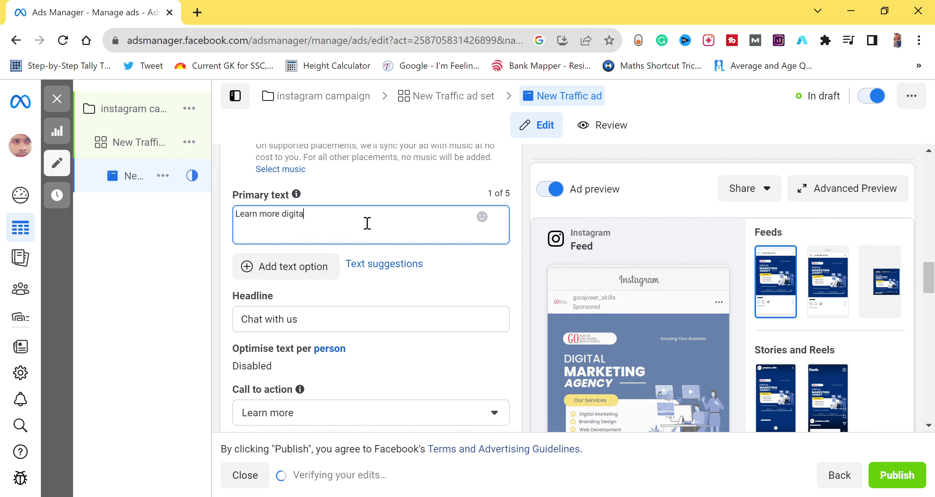
pyautogui.write('l marketing')
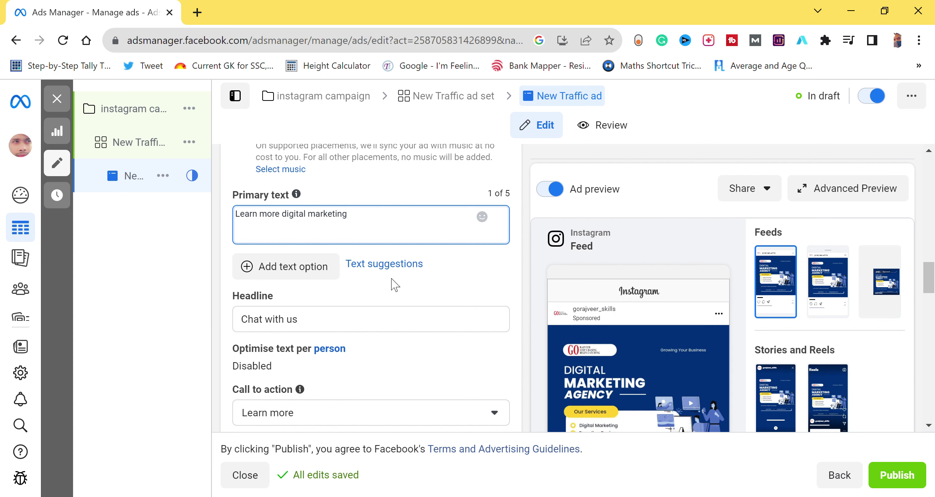
pyautogui.click(383, 289)
pyautogui.scroll(-2, 351, 324)
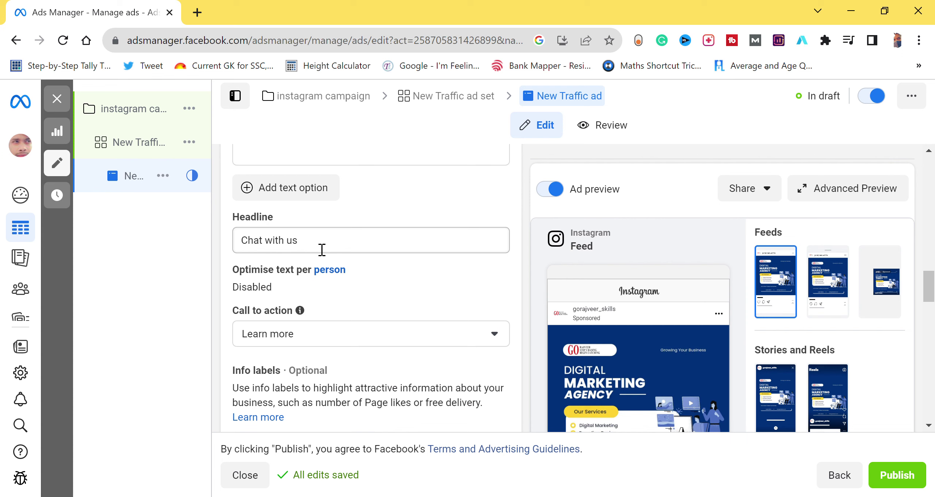
pyautogui.scroll(-2, 321, 250)
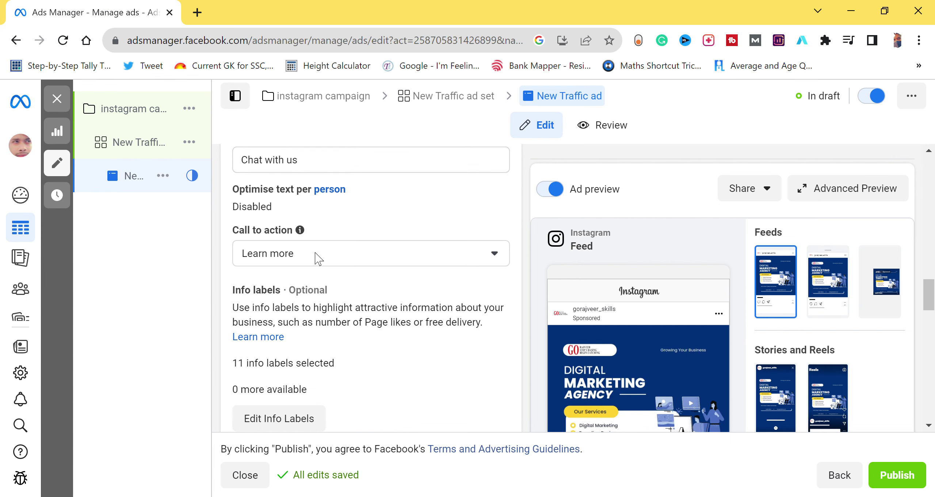
pyautogui.click(319, 259)
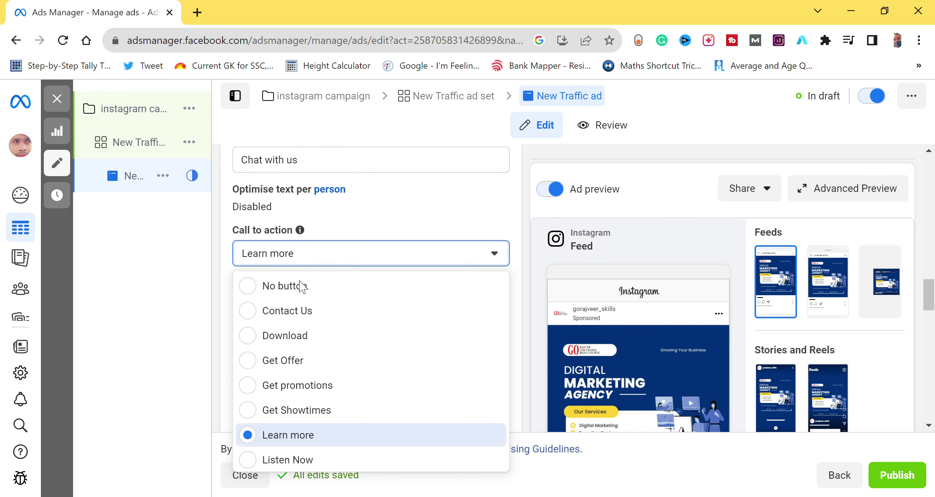
pyautogui.scroll(-3, 310, 333)
pyautogui.scroll(-5, 312, 333)
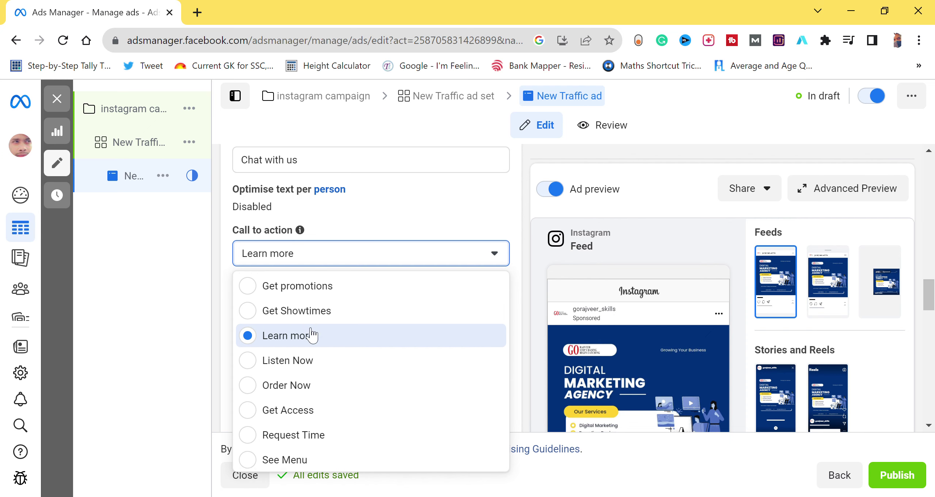
pyautogui.scroll(-5, 312, 333)
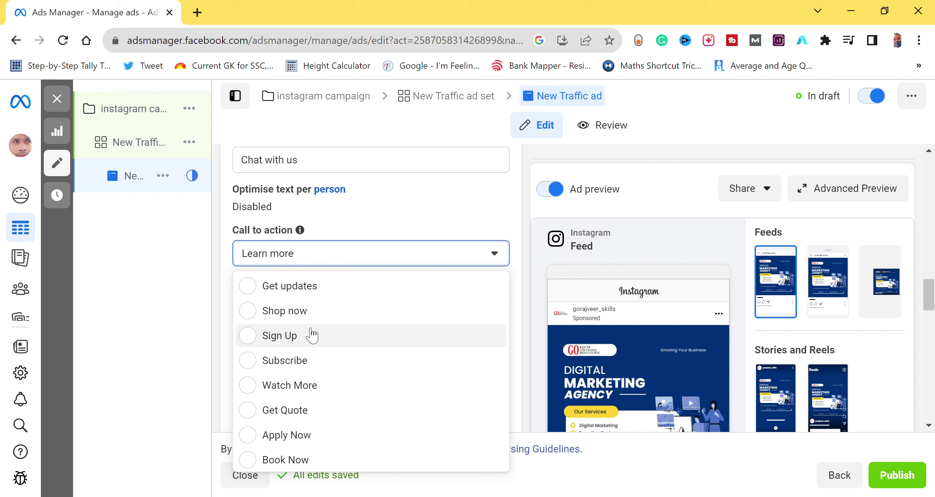
pyautogui.click(460, 224)
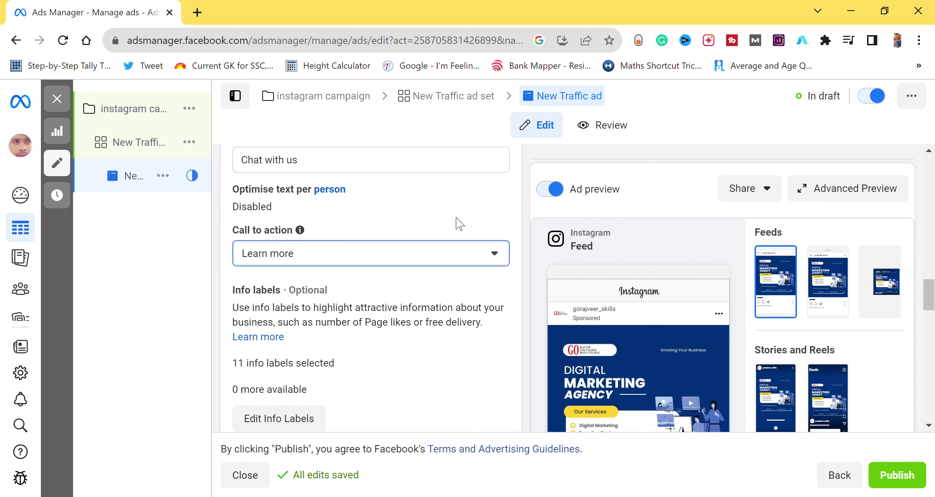
pyautogui.scroll(-2, 459, 223)
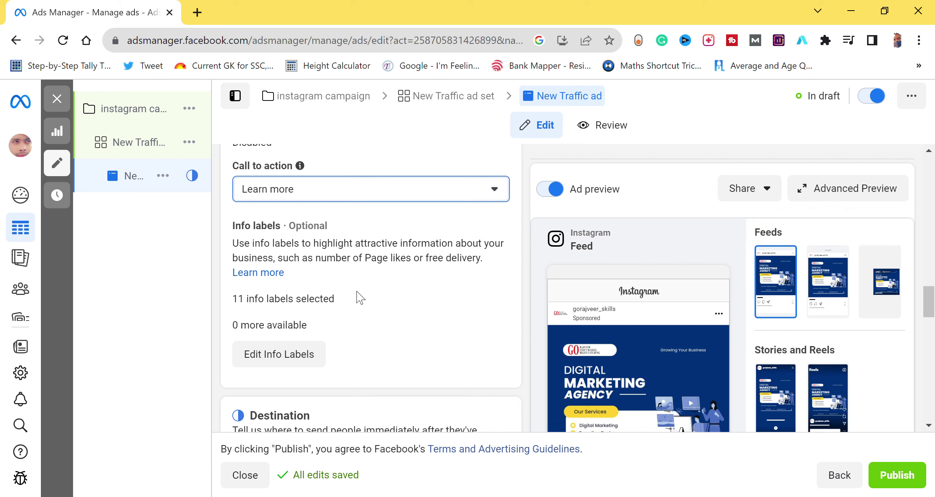
pyautogui.scroll(-1, 360, 297)
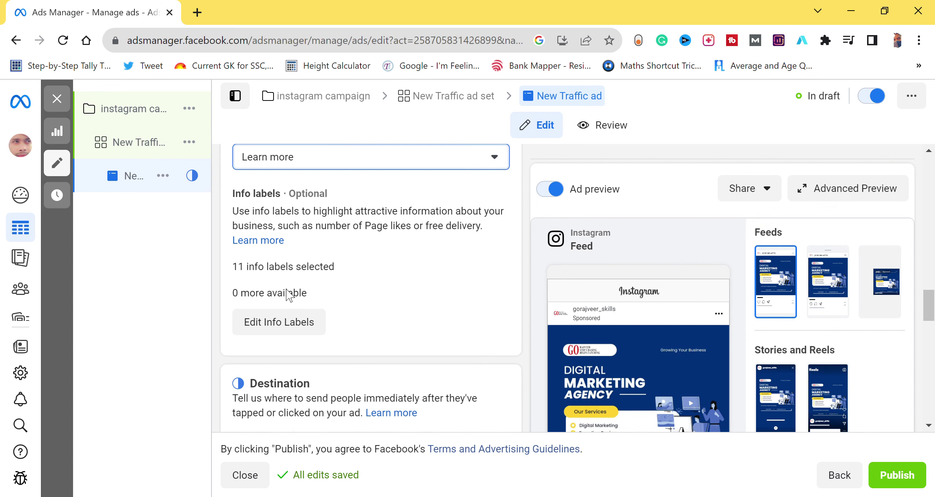
pyautogui.scroll(-1, 292, 338)
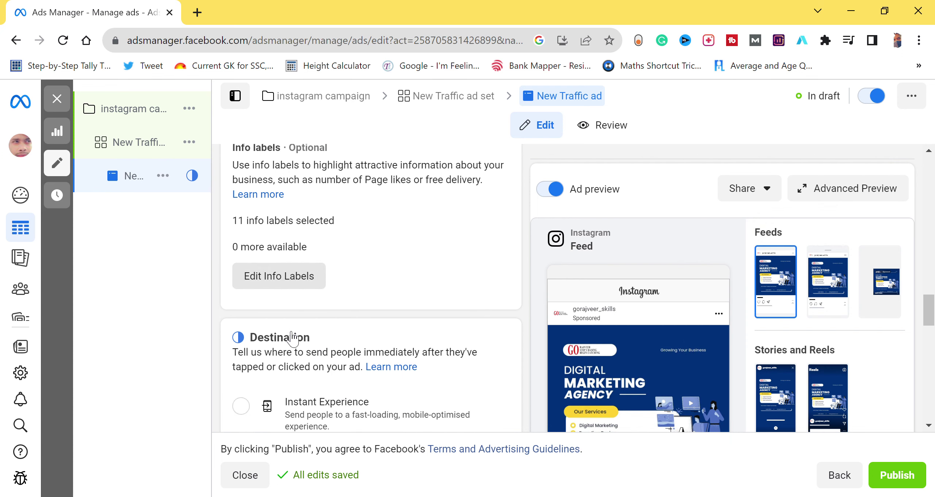
pyautogui.click(285, 280)
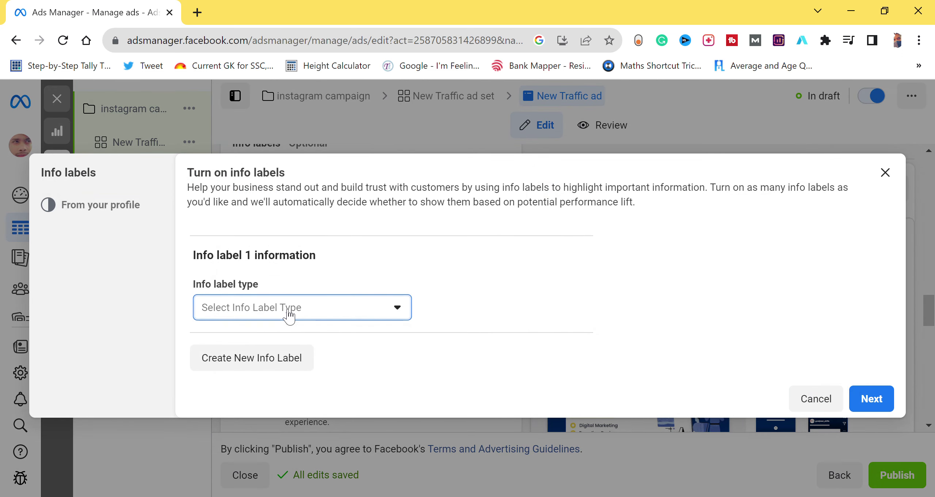
pyautogui.click(288, 312)
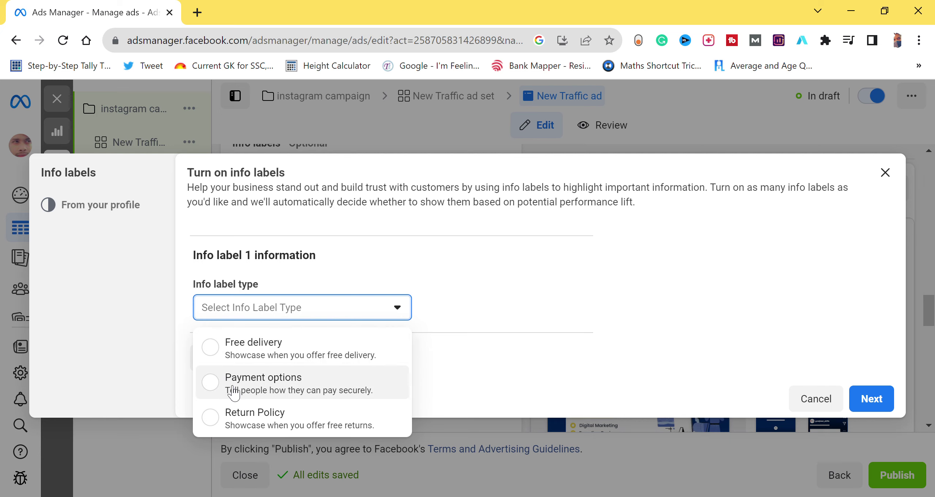
pyautogui.click(707, 363)
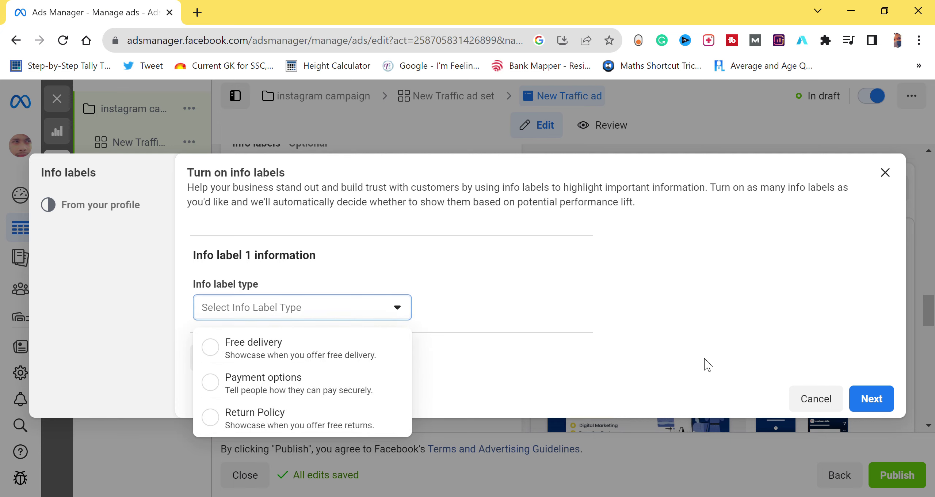
pyautogui.click(815, 399)
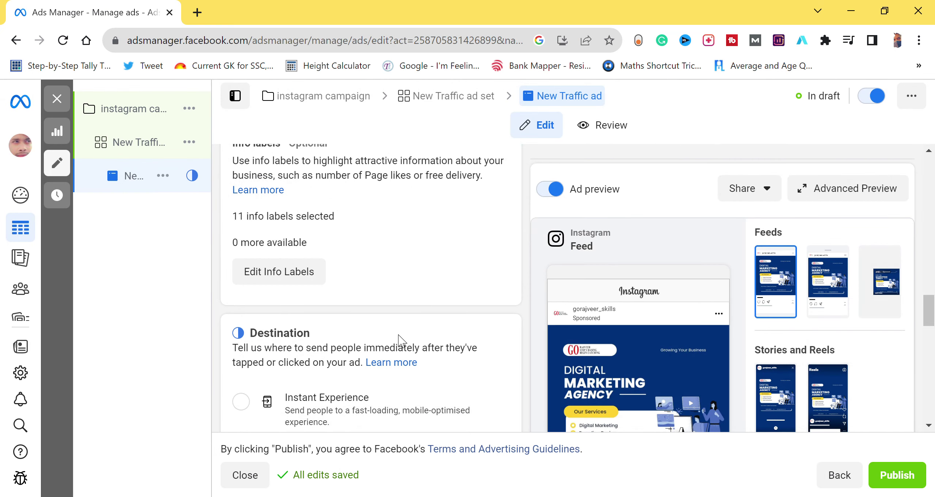
pyautogui.scroll(-5, 402, 342)
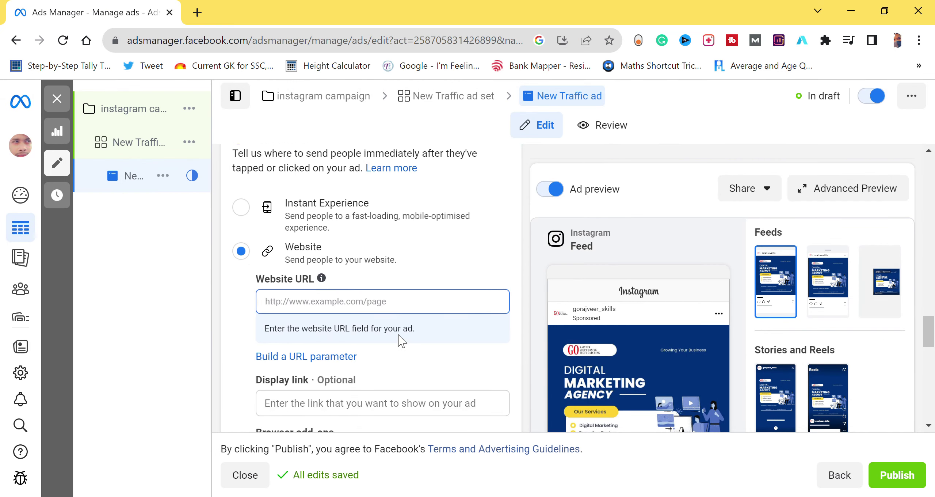
# Focus the empty Website URL field, then open a new blank browser tab.
pyautogui.click(374, 304)
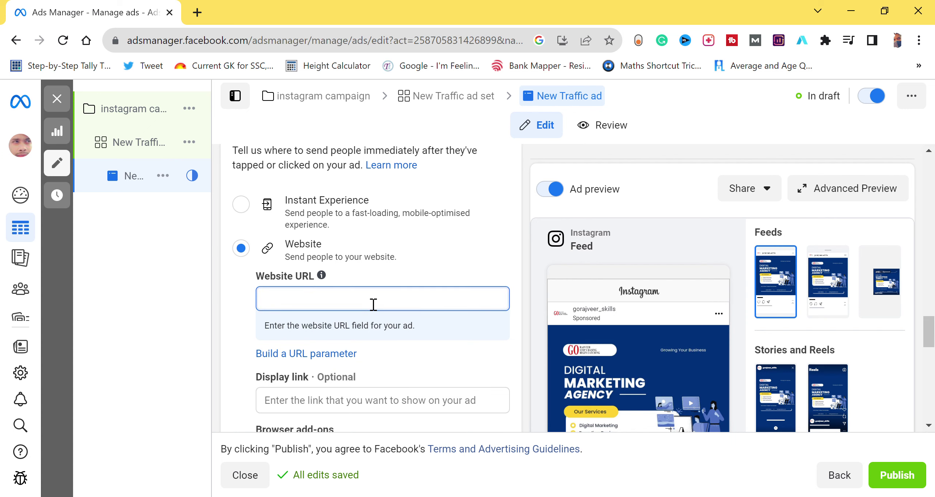
pyautogui.click(199, 13)
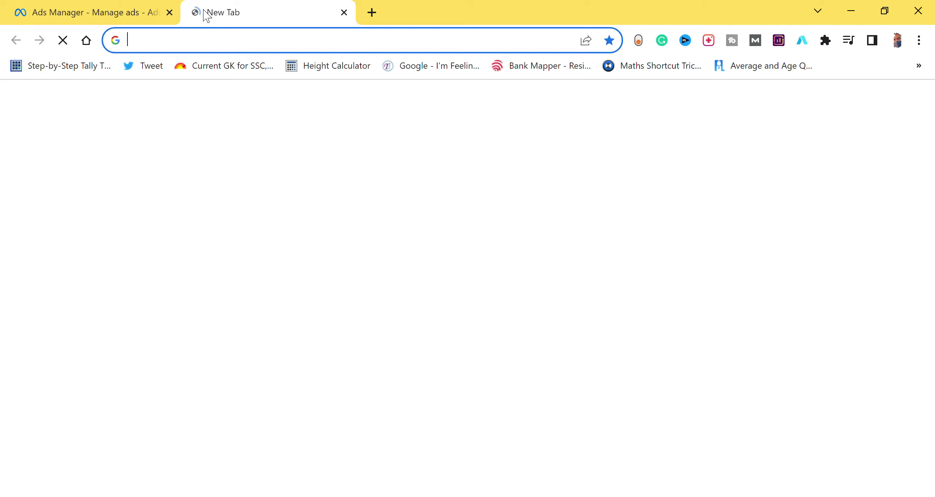
# Load instagram.com in the new tab from the address bar suggestion.
pyautogui.write('inst')
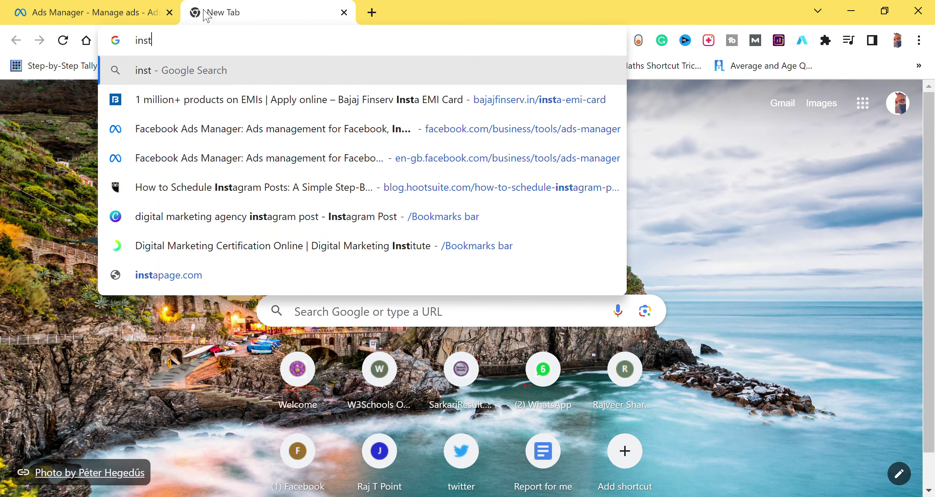
pyautogui.write('agram')
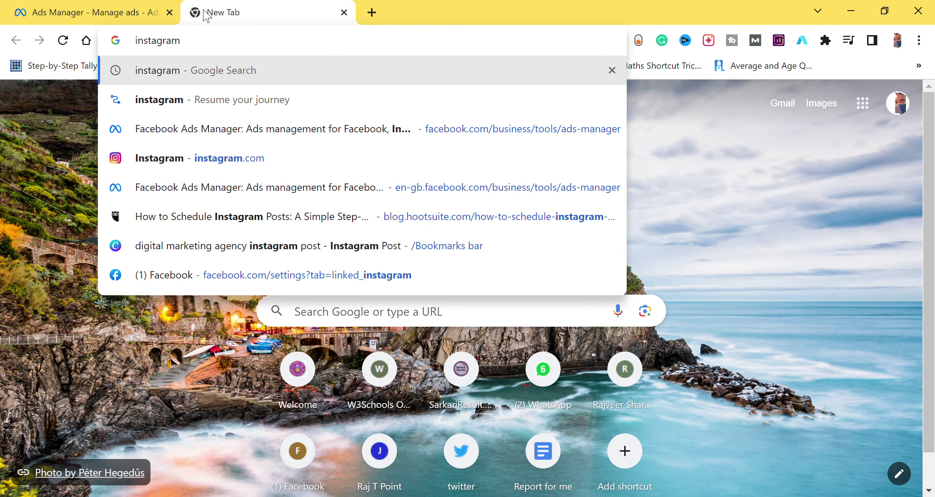
pyautogui.click(215, 168)
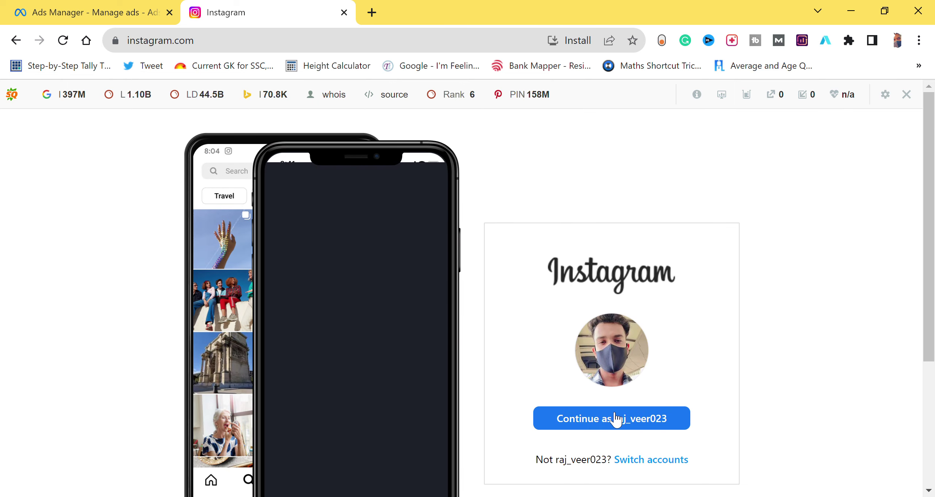
# Continue as the saved Instagram account, submit the two-factor security code, and save login info.
pyautogui.click(616, 416)
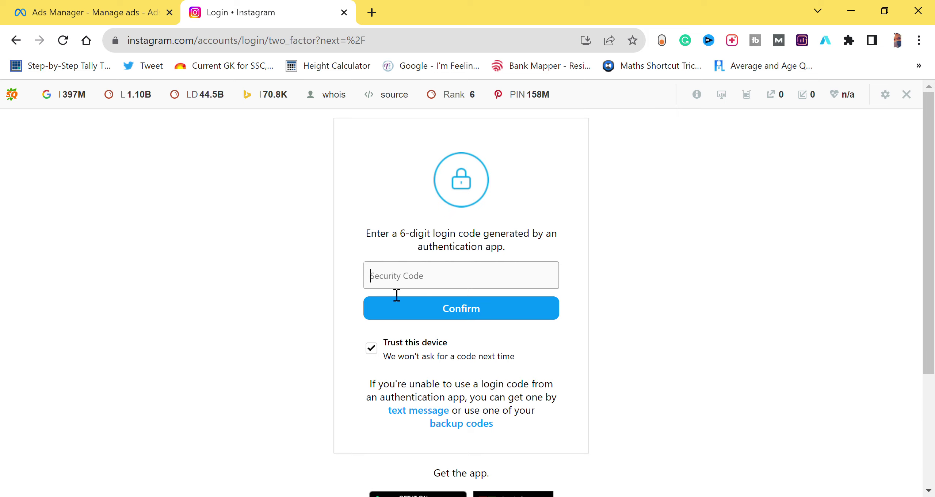
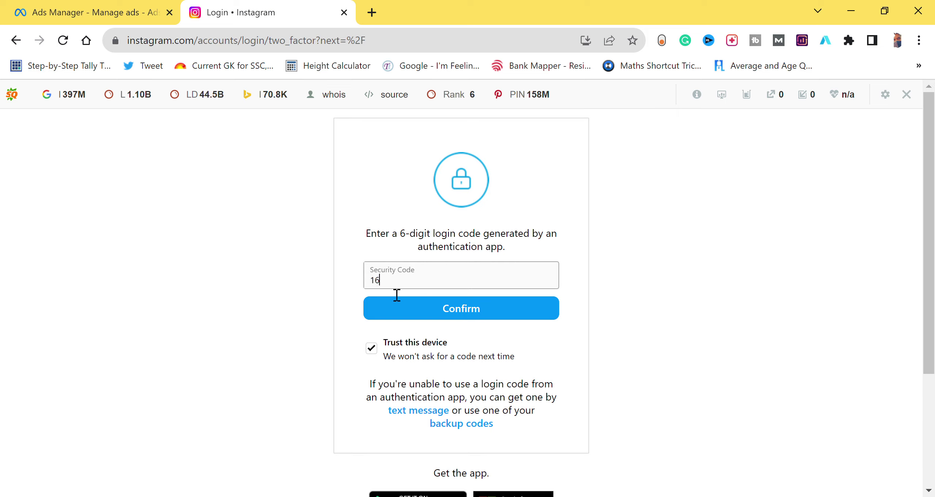
pyautogui.click(416, 309)
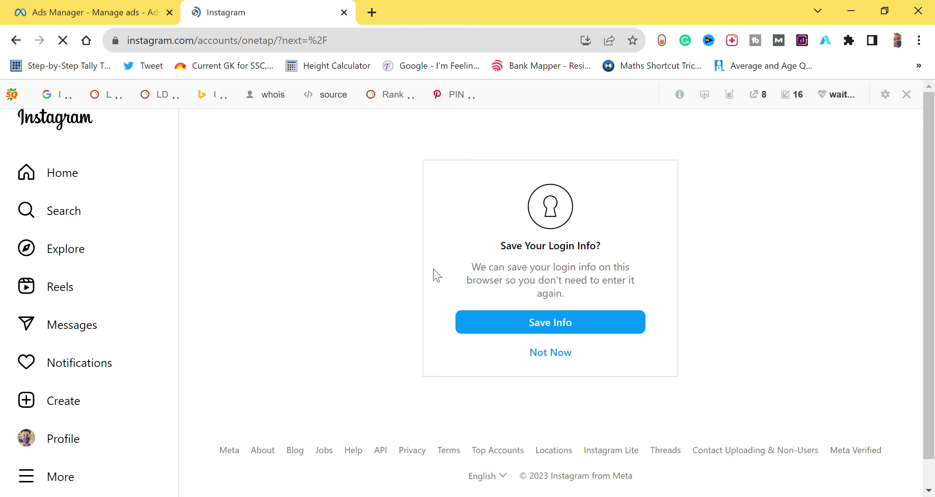
pyautogui.click(545, 325)
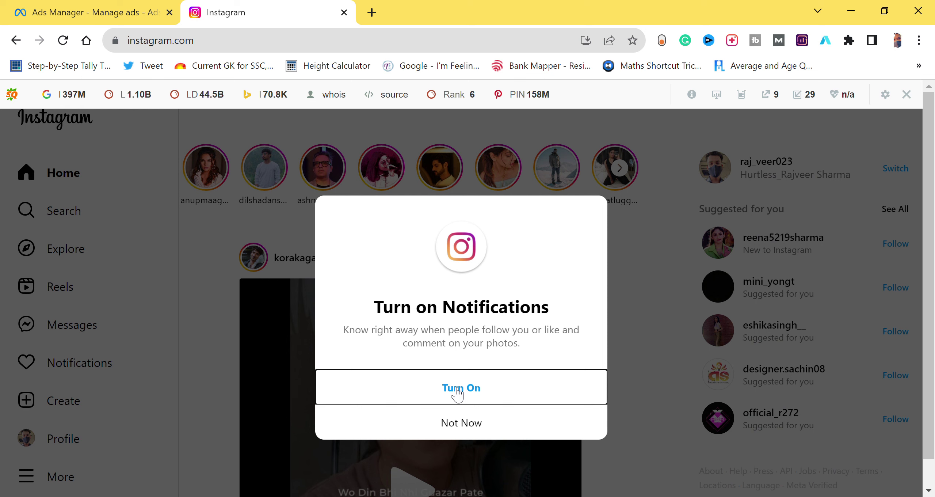
# Dismiss the notifications prompt and check the signed-in accounts in the account switcher.
pyautogui.click(319, 389)
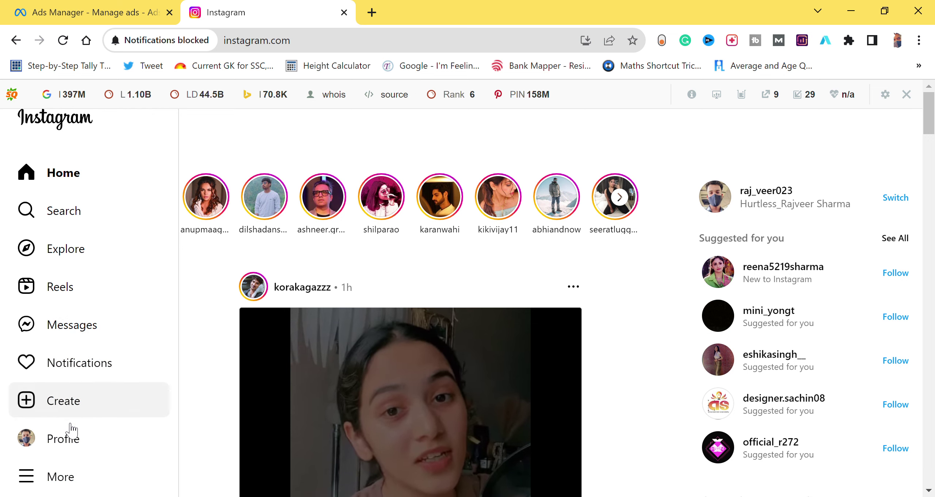
pyautogui.click(69, 486)
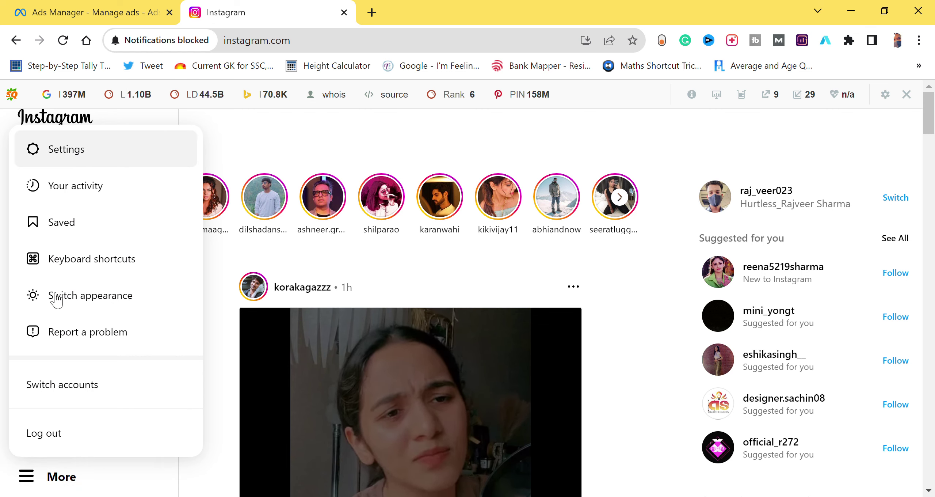
pyautogui.click(153, 478)
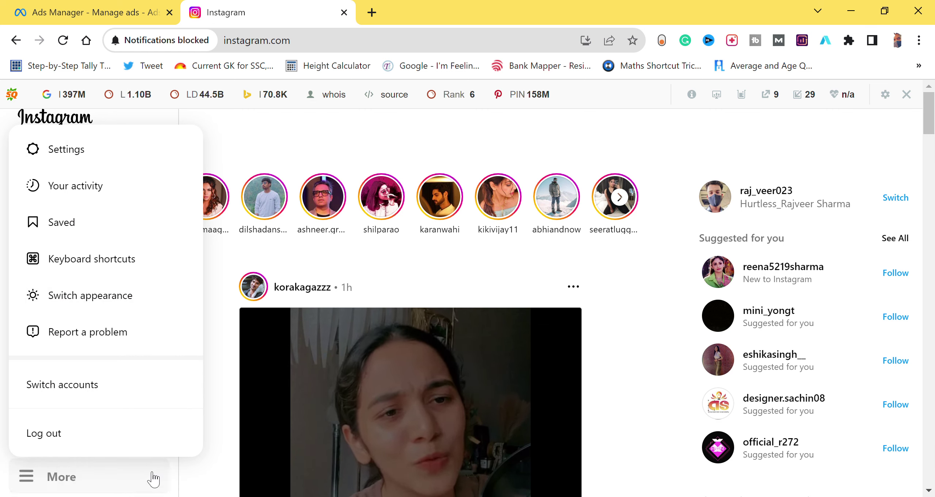
pyautogui.click(60, 481)
pyautogui.click(66, 386)
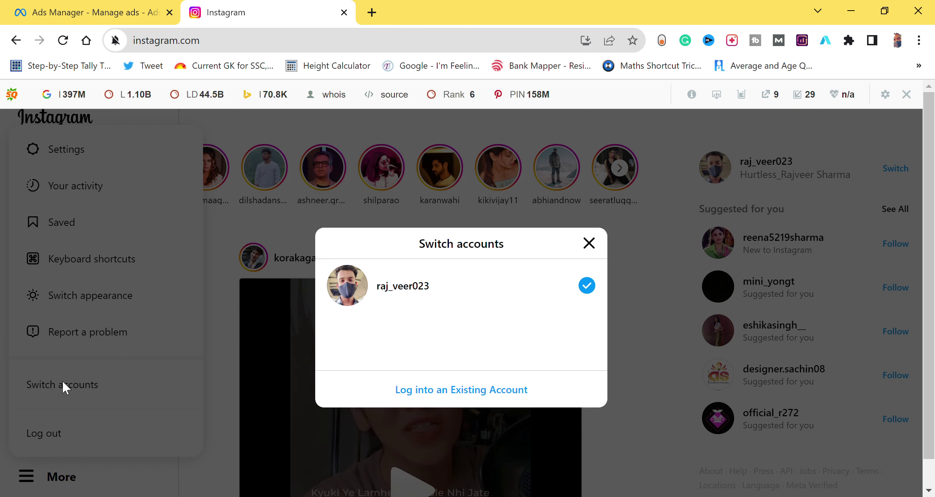
pyautogui.click(588, 243)
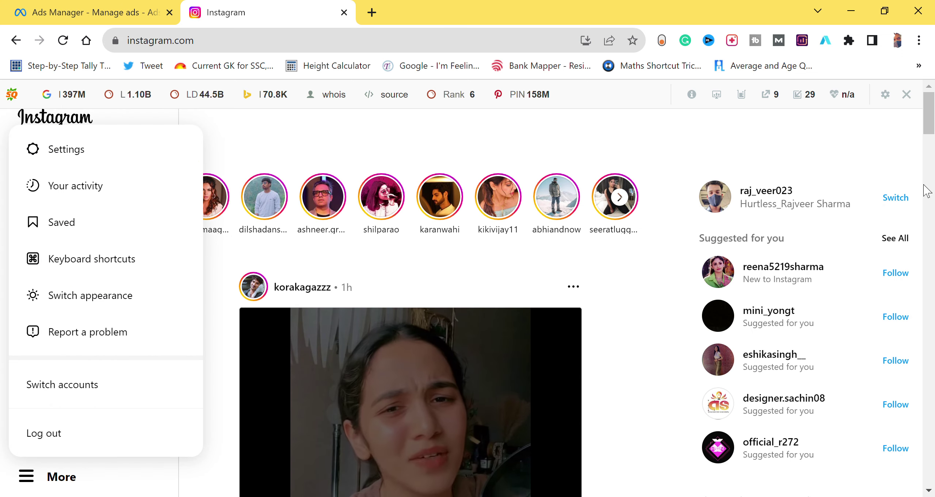
pyautogui.click(896, 199)
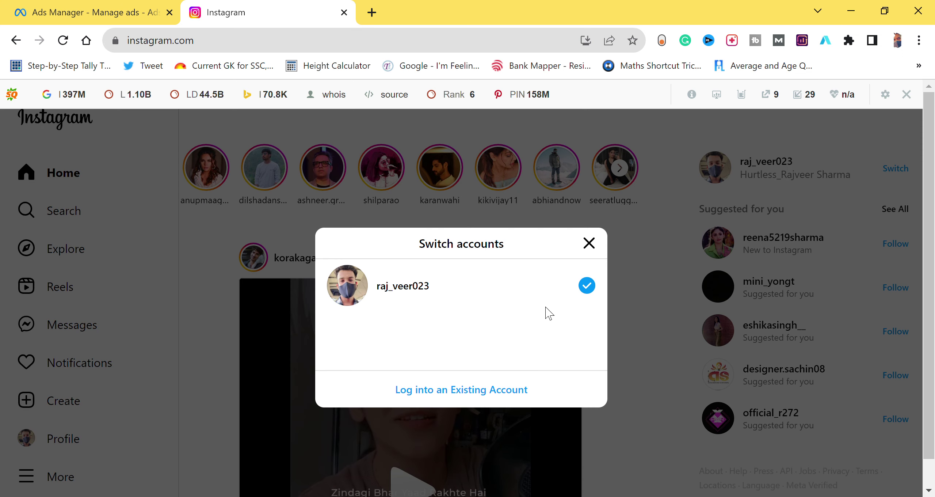
pyautogui.click(589, 243)
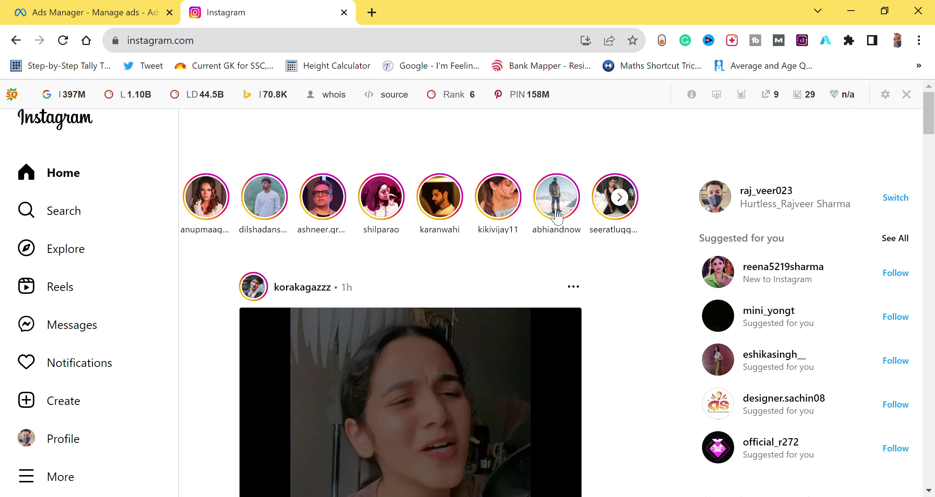
pyautogui.click(58, 221)
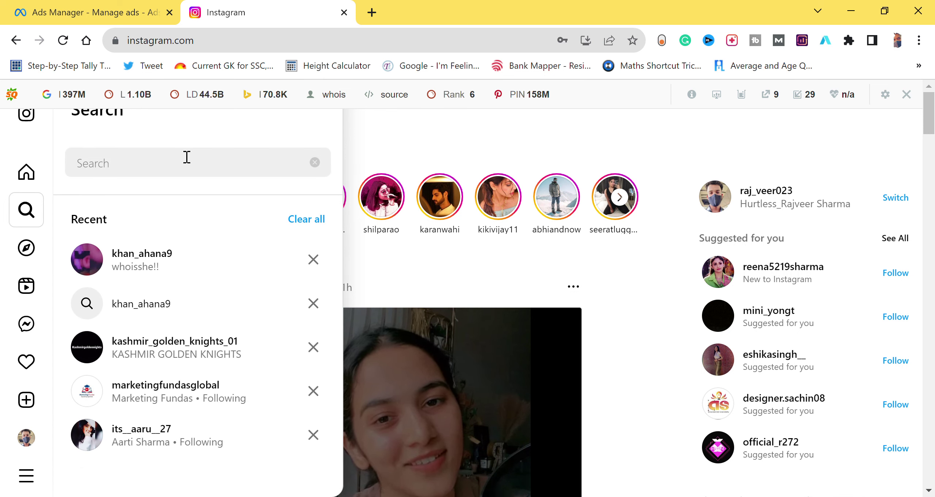
# Search for the agency's Instagram business profile, copy its web address, and return to Ads Manager.
pyautogui.write('go')
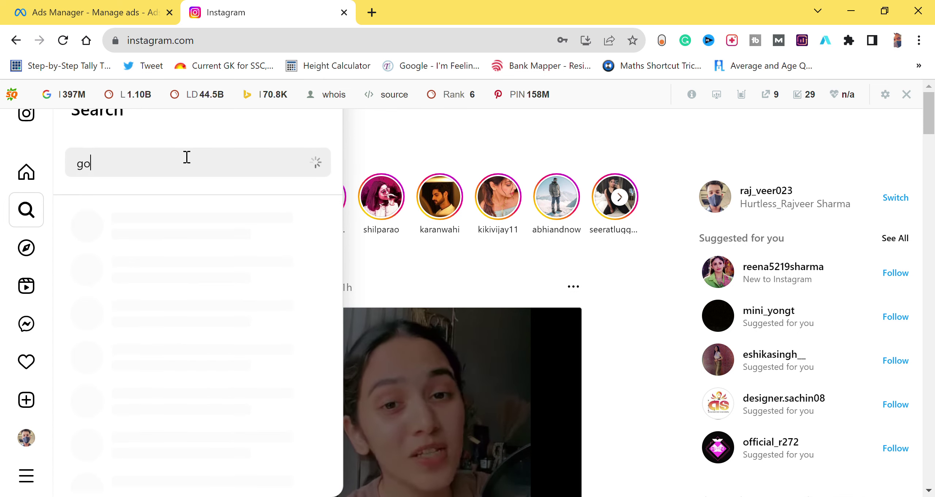
pyautogui.write('rajveer')
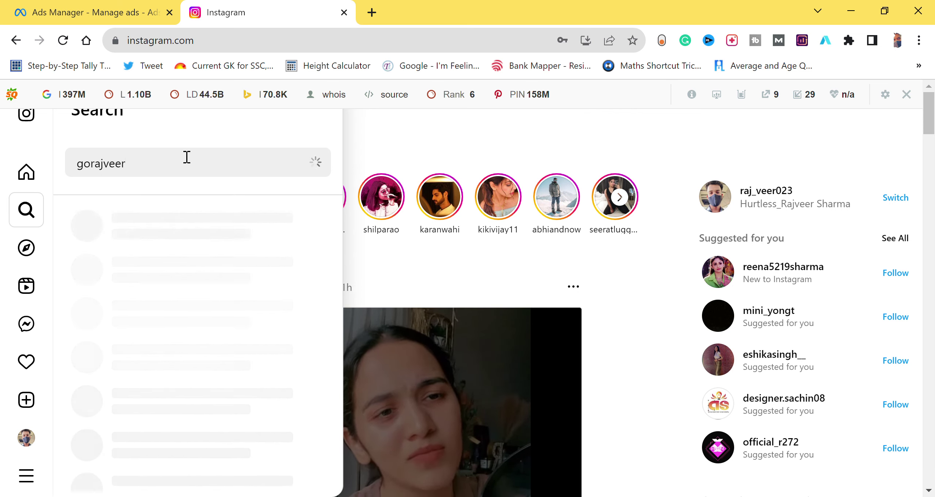
pyautogui.press('BackSpace')
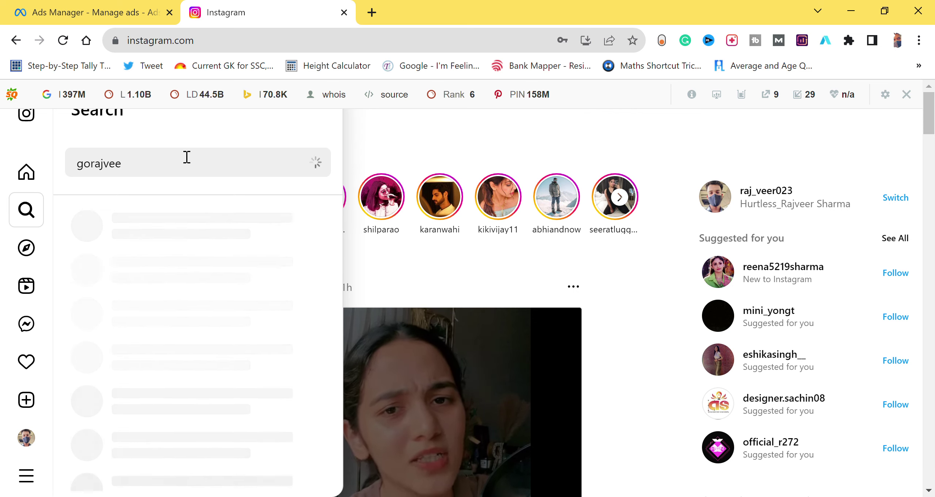
pyautogui.press('BackSpace')
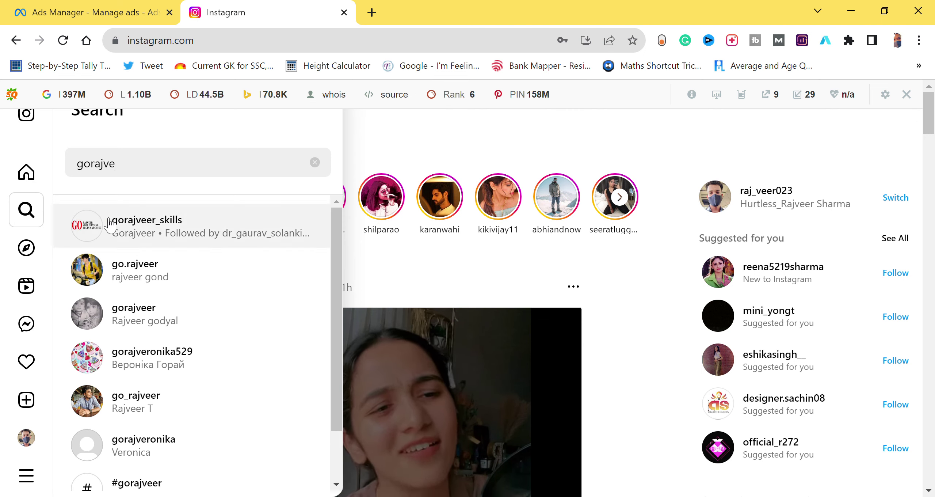
pyautogui.click(107, 226)
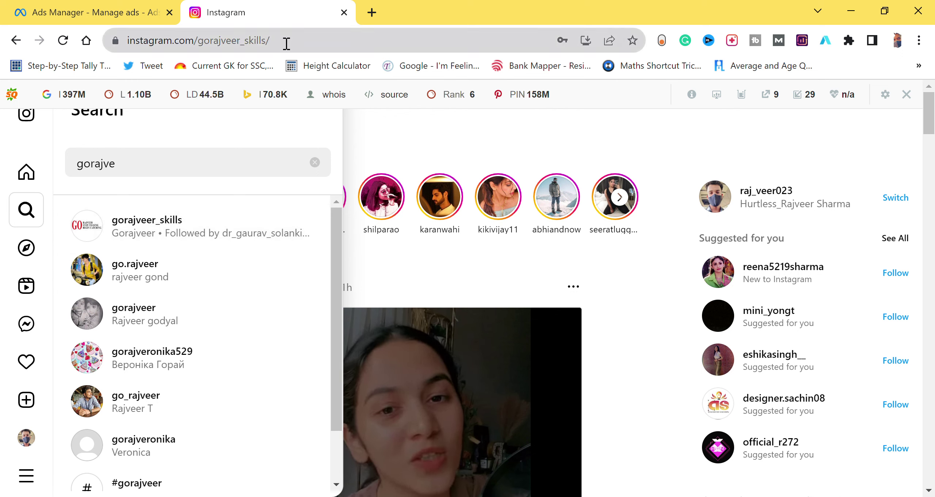
pyautogui.moveTo(285, 41); pyautogui.dragTo(126, 47)
pyautogui.hotkey('ctrl', 'c')
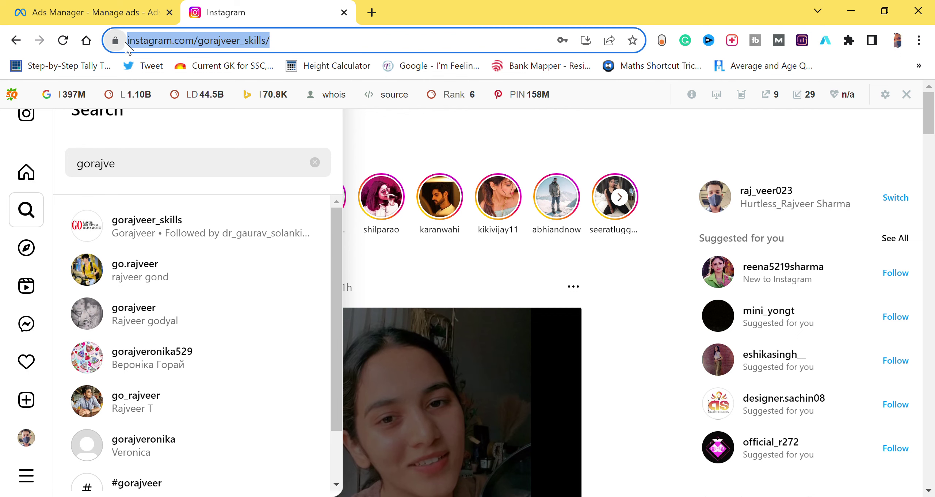
pyautogui.click(77, 7)
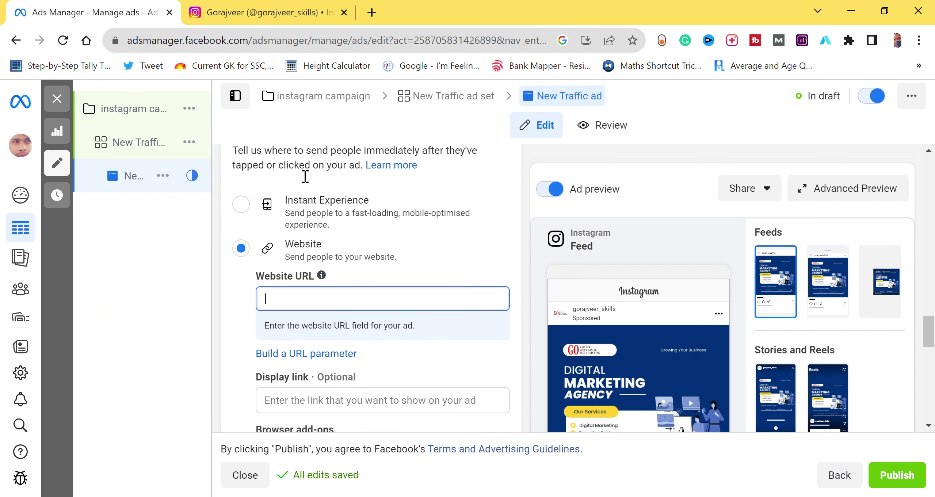
# Paste the Instagram profile address as the Website URL and verify Learn more is the call to action.
pyautogui.hotkey('ctrl', 'v')
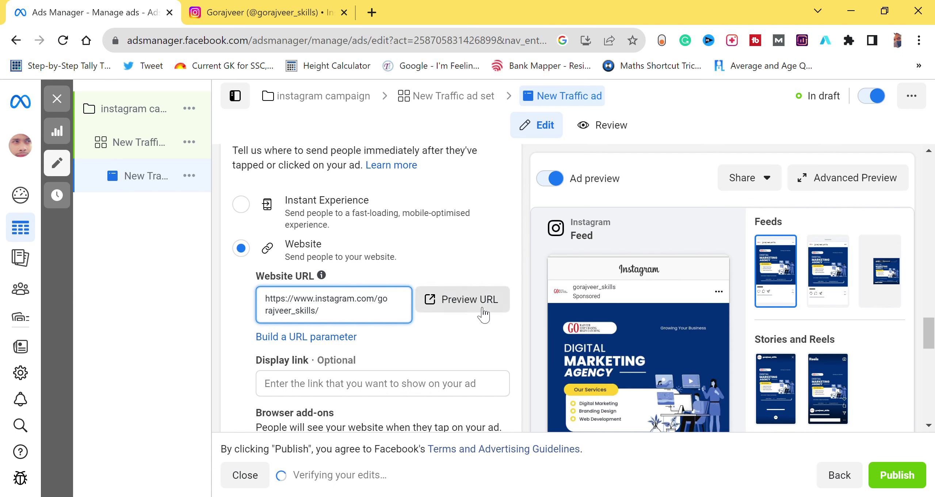
pyautogui.scroll(-3, 447, 339)
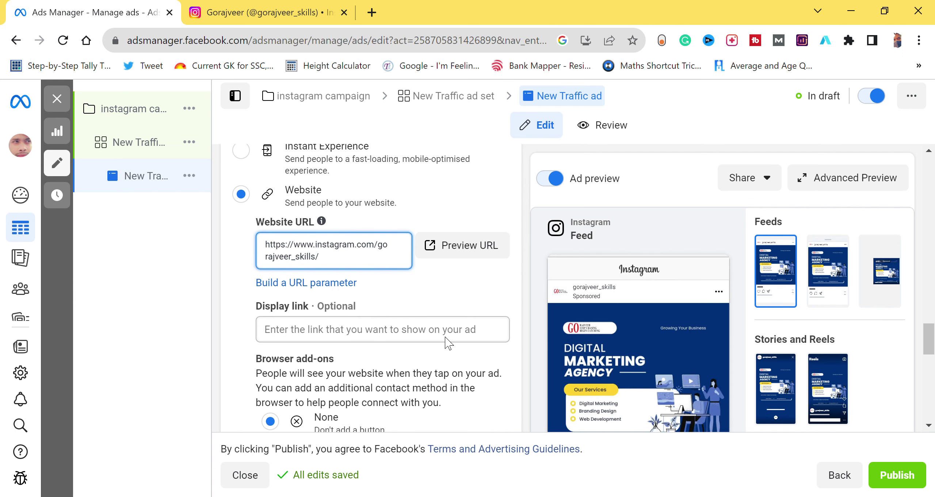
pyautogui.scroll(-10, 446, 343)
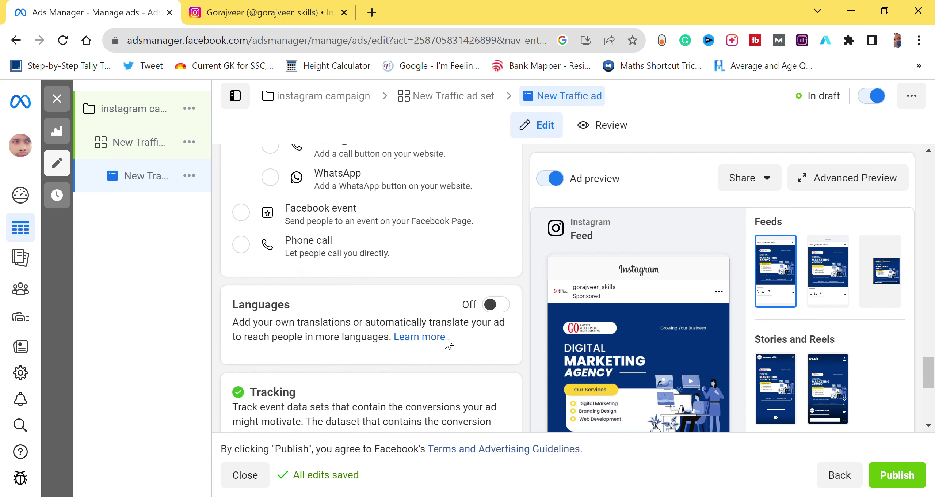
pyautogui.scroll(-2, 423, 268)
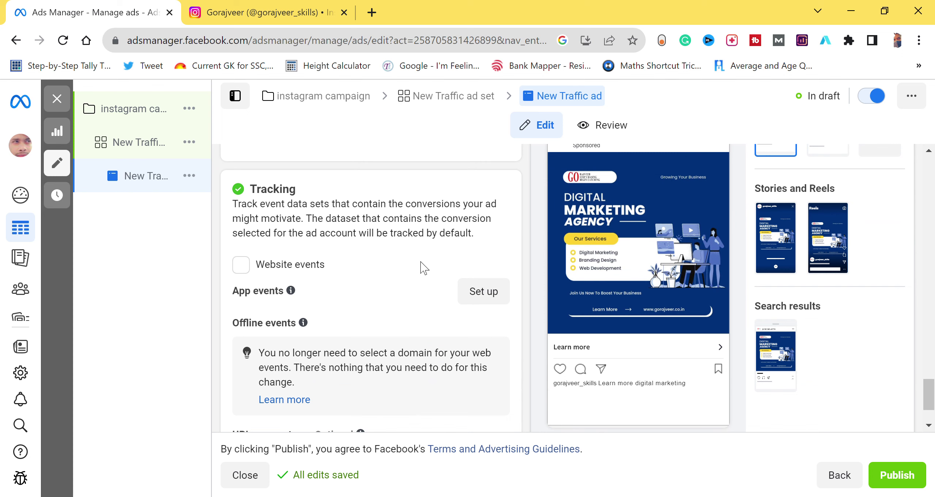
pyautogui.scroll(15, 426, 267)
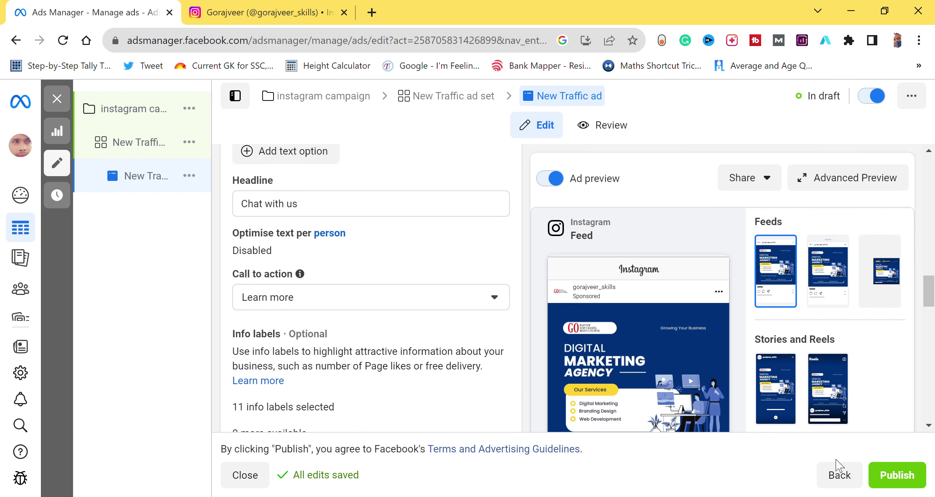
# Publish the Traffic campaign, ad set and ad, then review the New Traffic ad set's Placements.
pyautogui.click(923, 483)
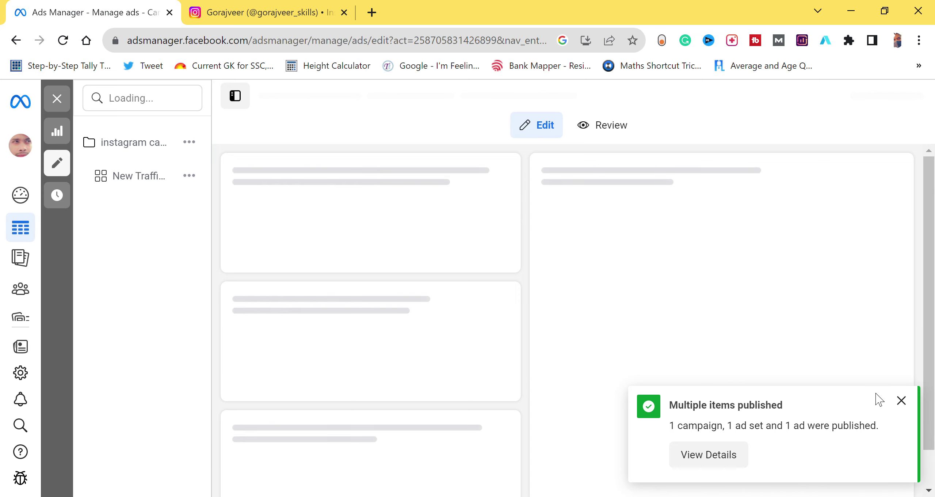
pyautogui.click(902, 399)
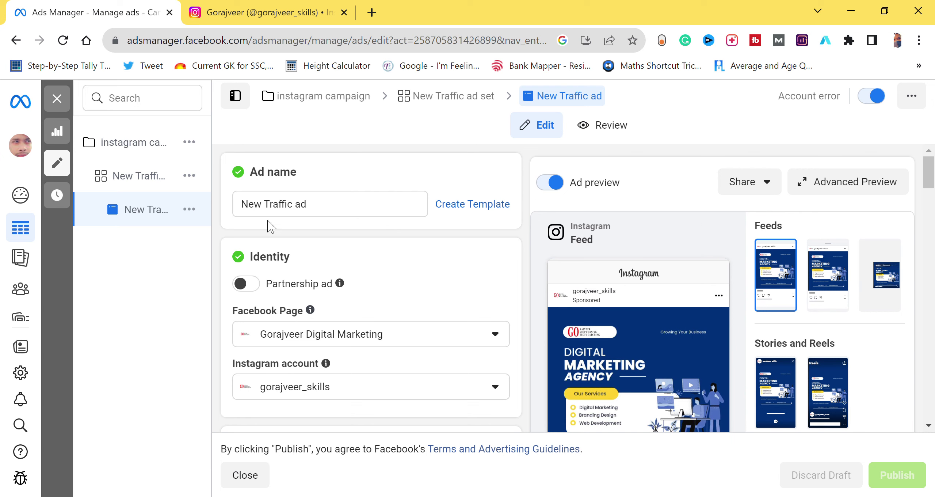
pyautogui.click(151, 177)
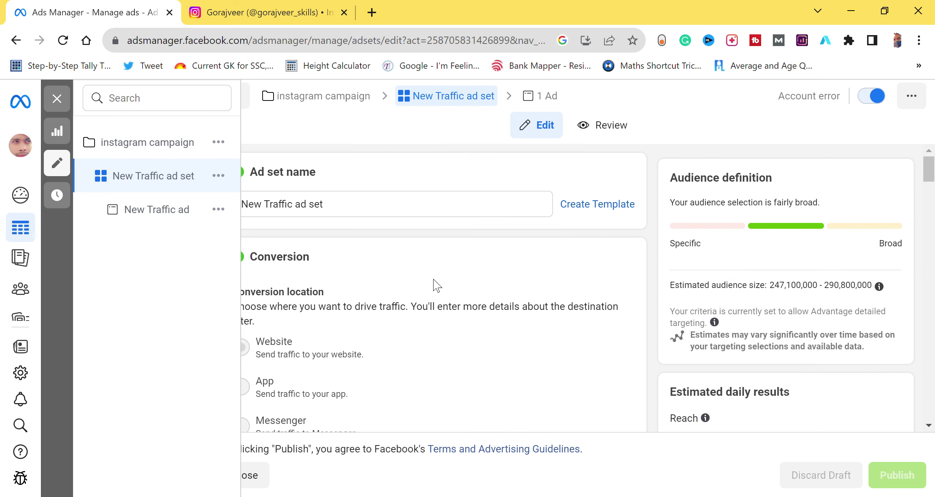
pyautogui.scroll(-8, 446, 298)
pyautogui.scroll(-20, 447, 294)
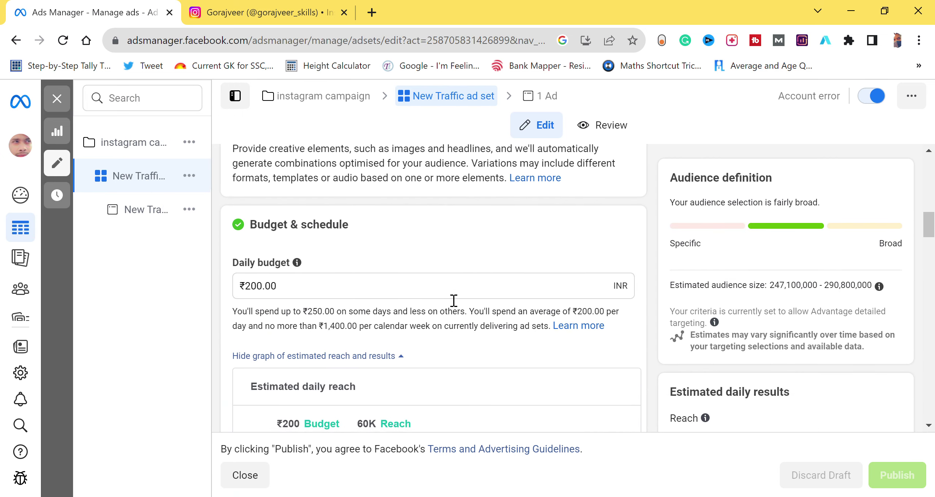